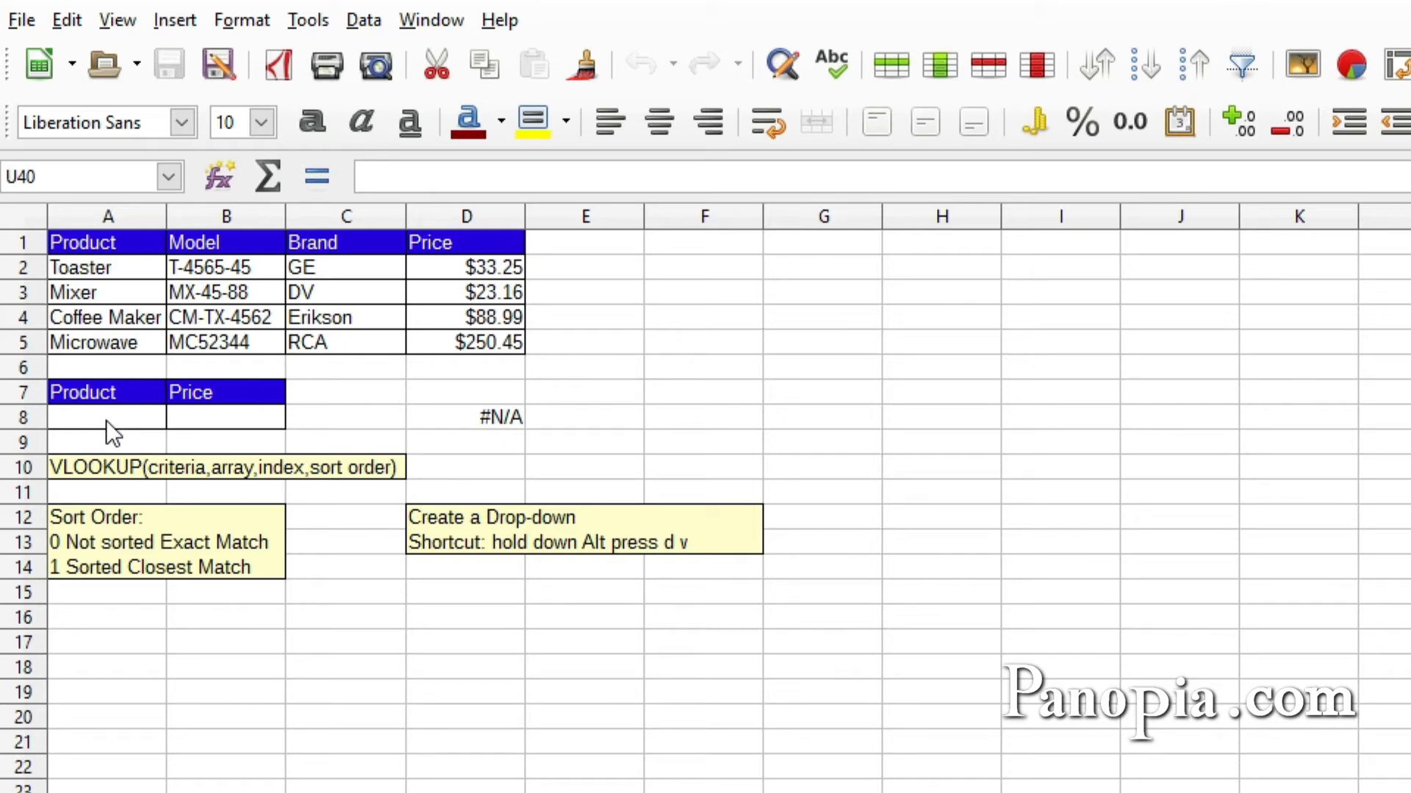
Give A8 a Cell range validity rule with source A2:A5 for product names.
{"action": "left_click", "coordinate": [106, 420]}
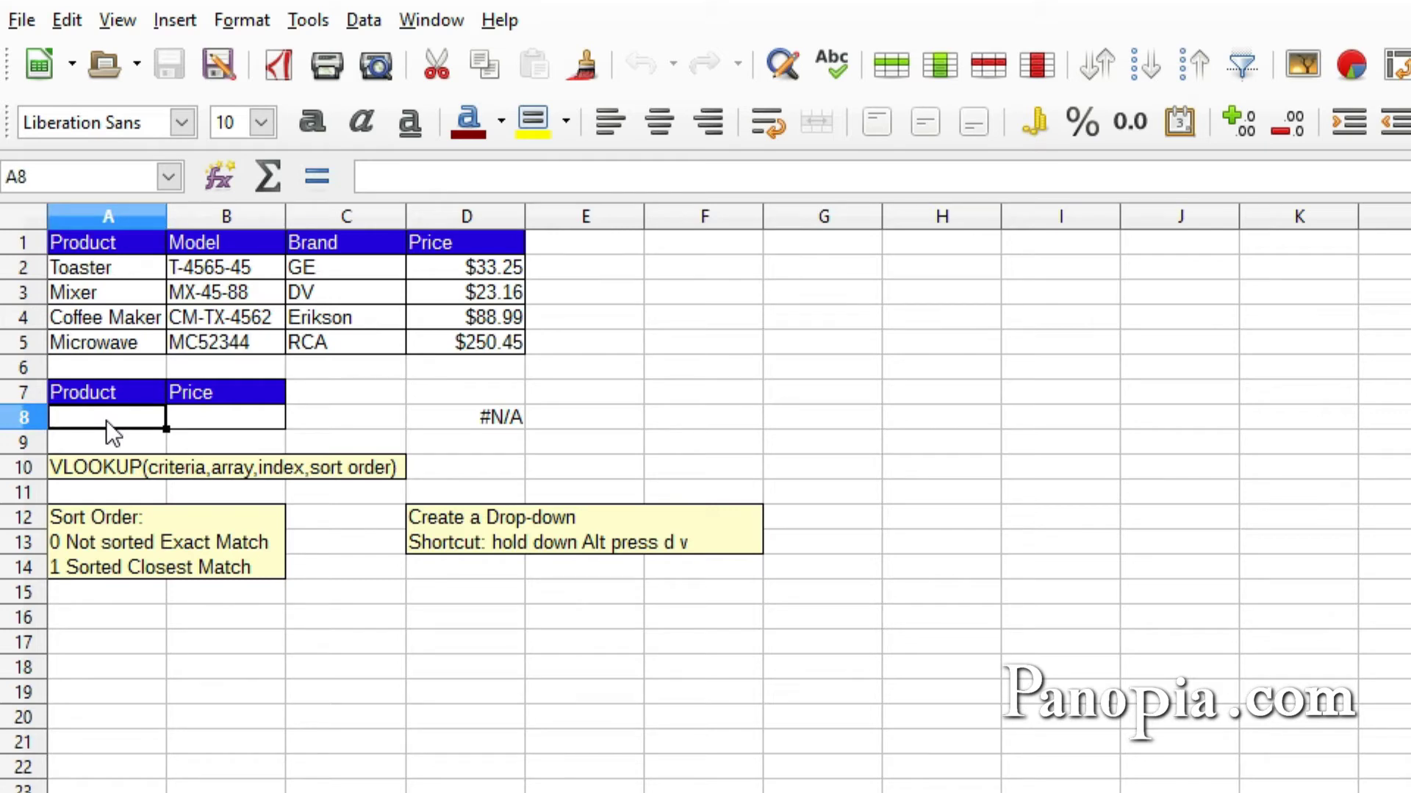
{"action": "left_click", "coordinate": [363, 21]}
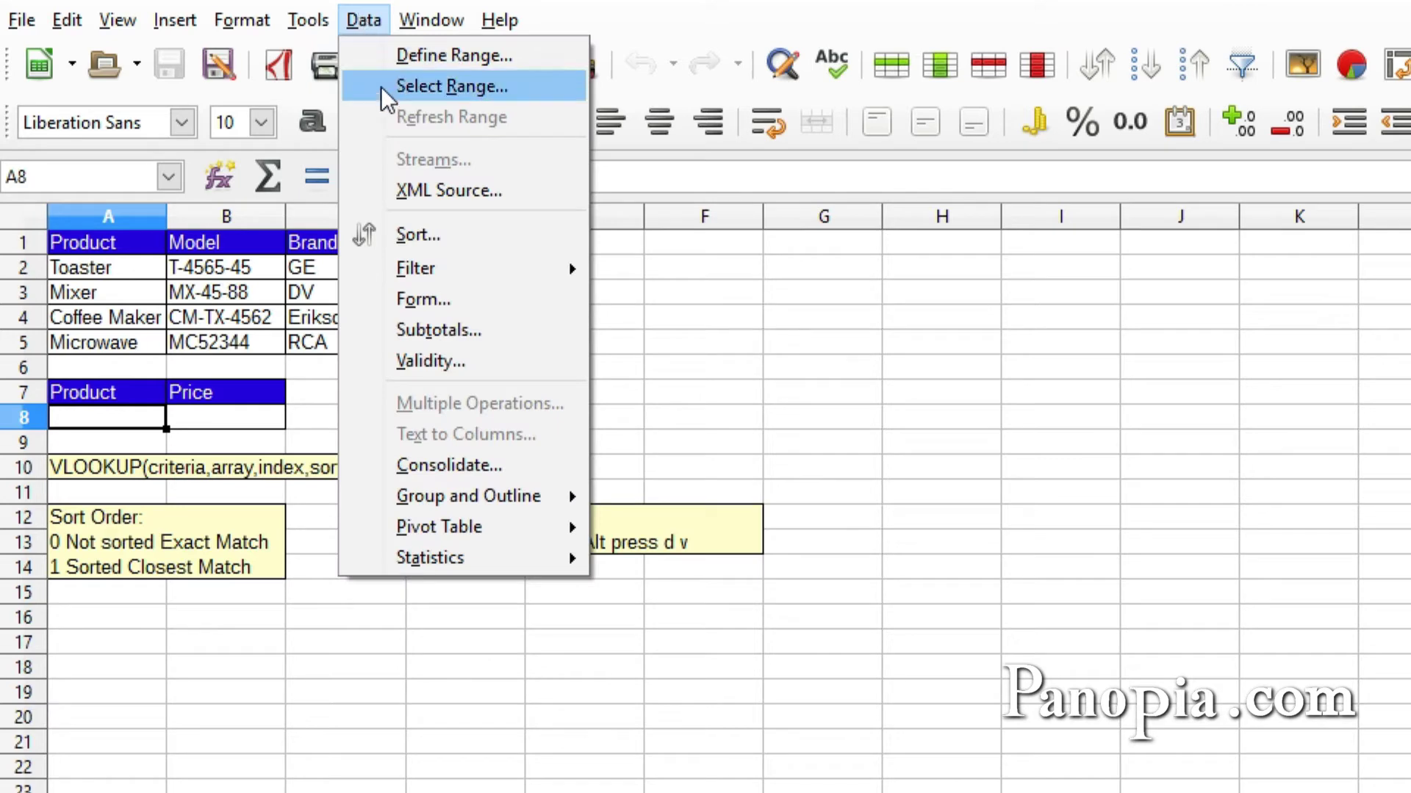
{"action": "left_click", "coordinate": [433, 367]}
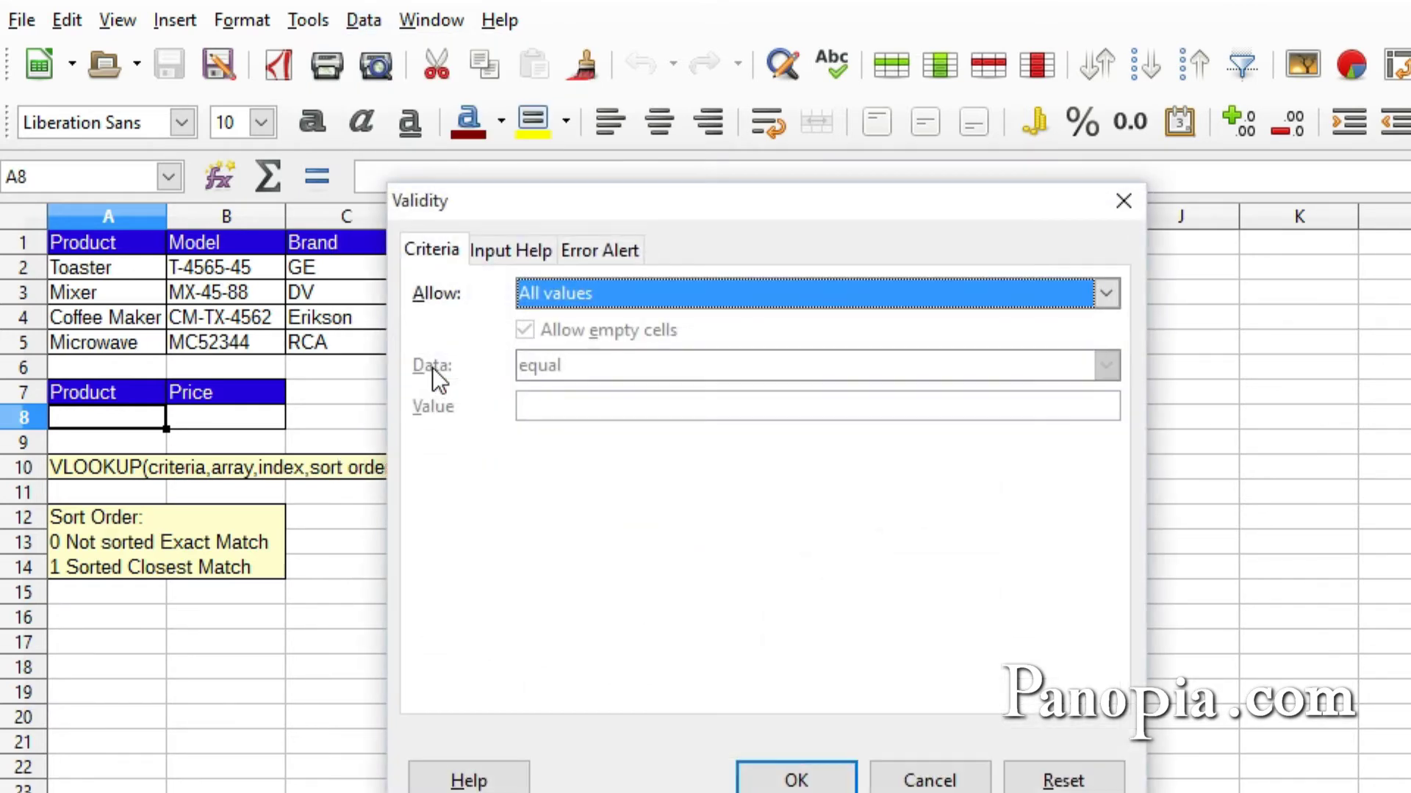
{"action": "left_click", "coordinate": [930, 781]}
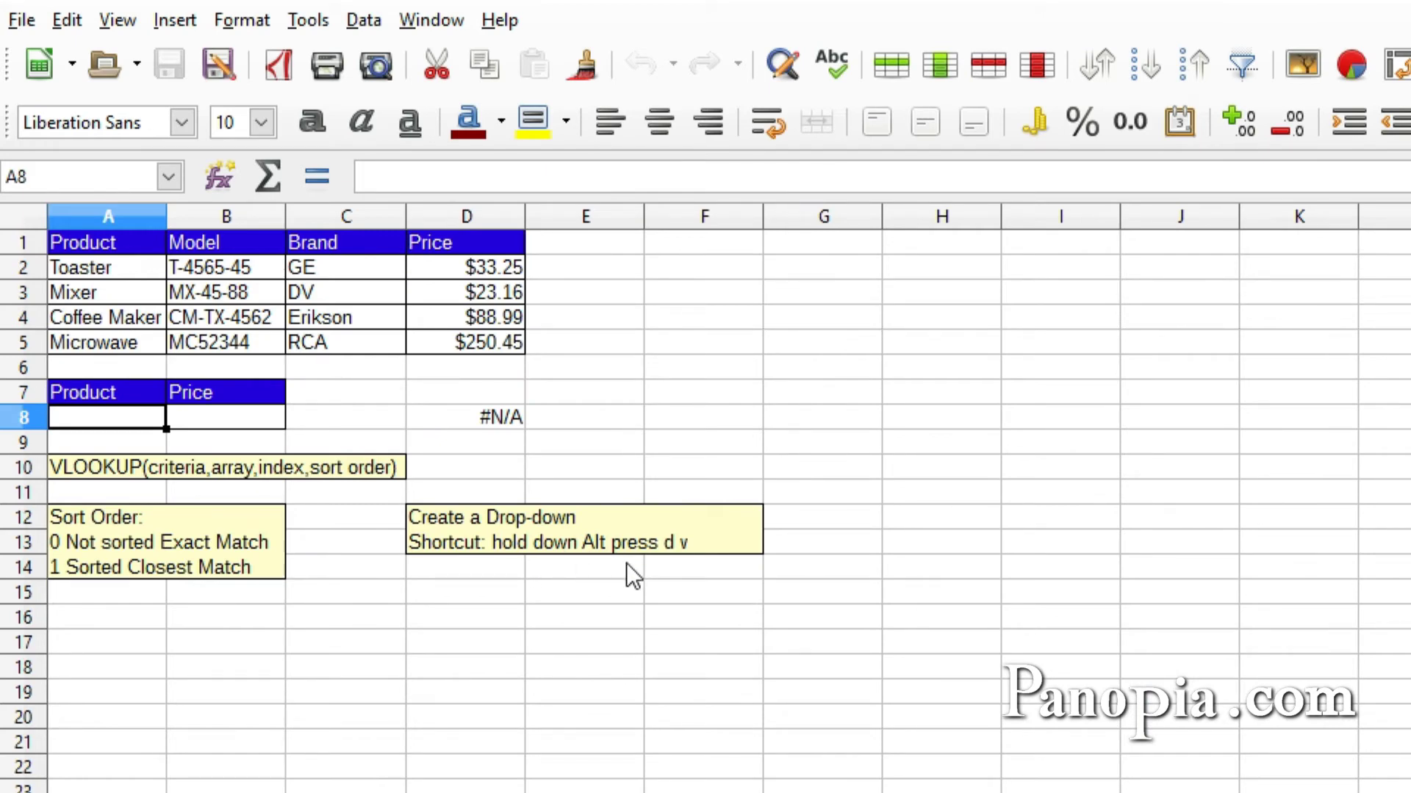
{"action": "key", "text": "alt+d"}
{"action": "key", "text": "v"}
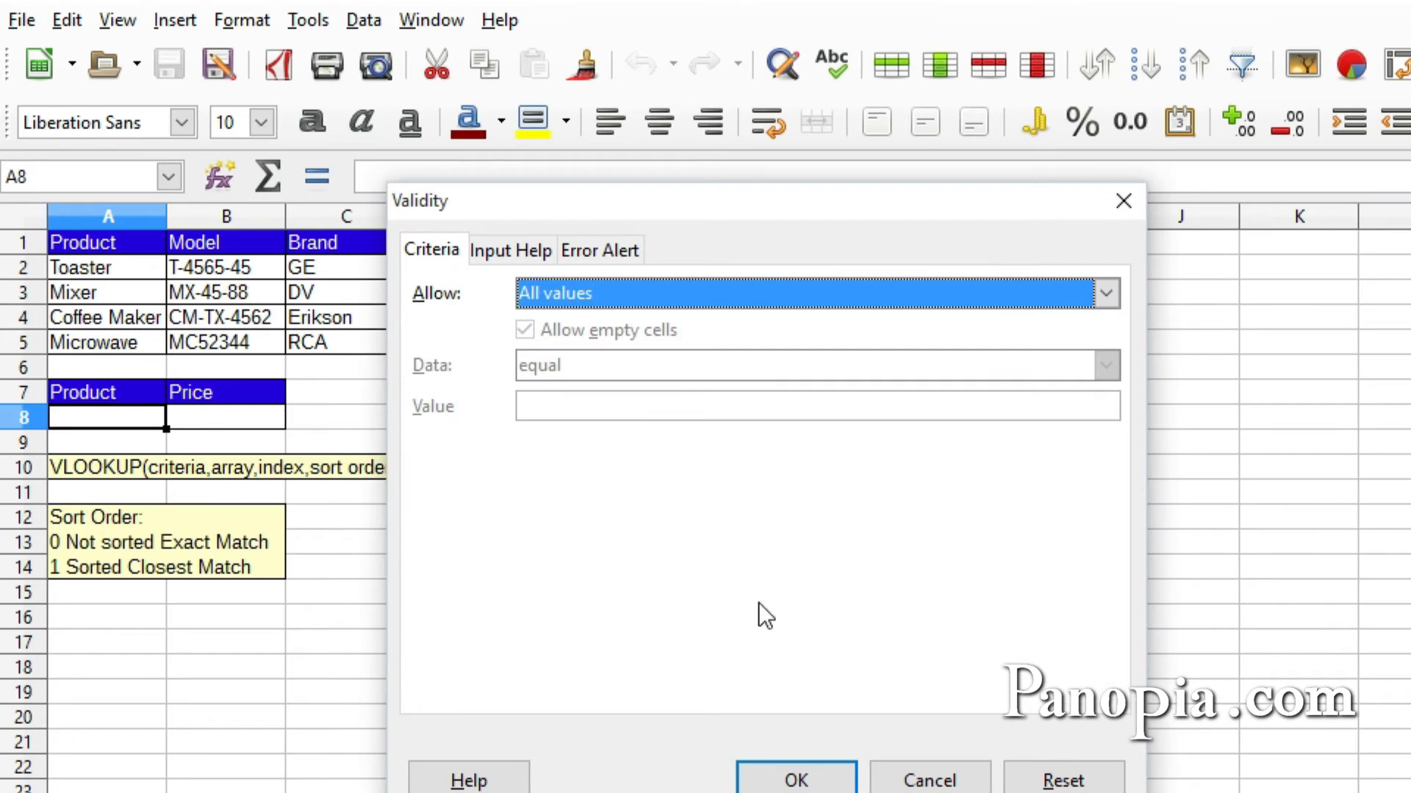
{"action": "left_click", "coordinate": [612, 295]}
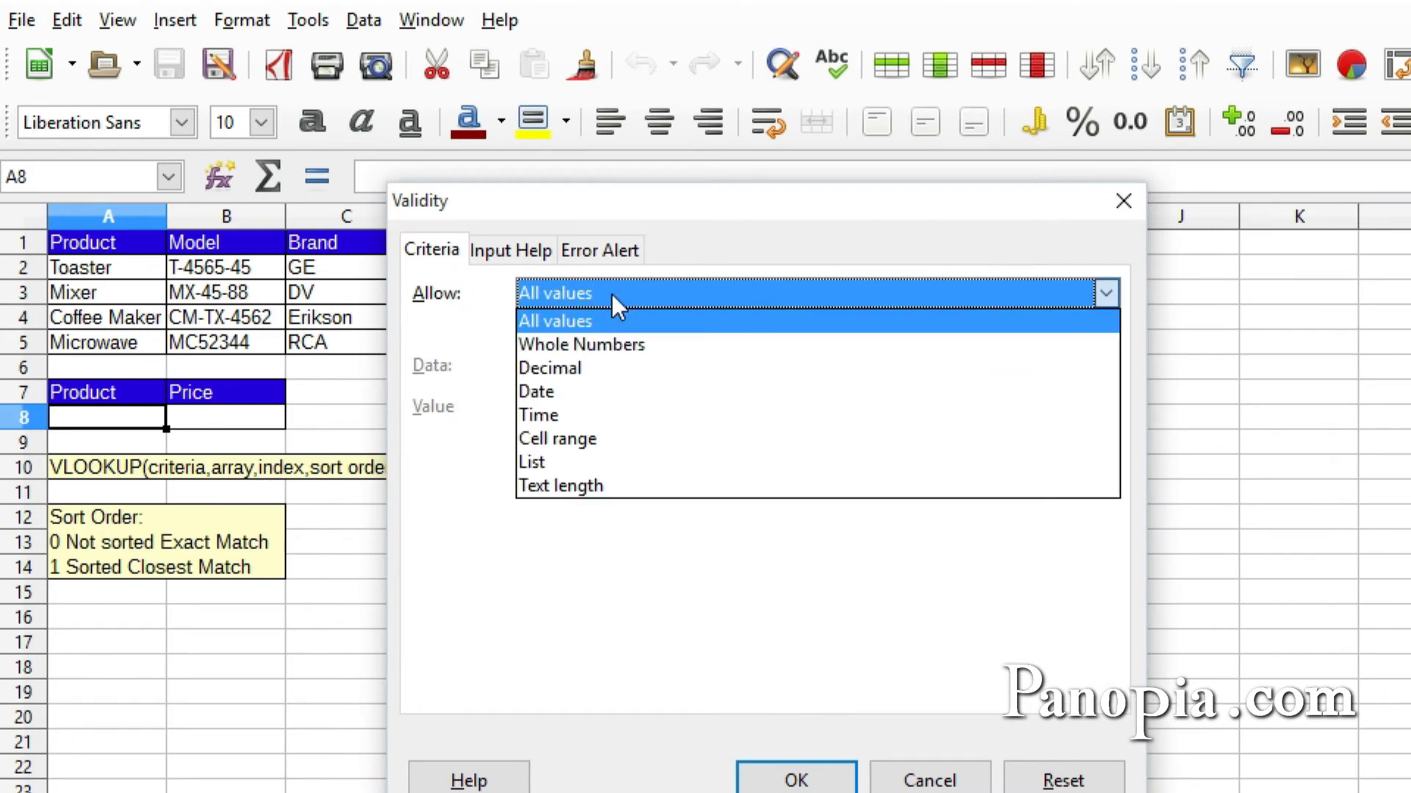
{"action": "left_click", "coordinate": [585, 439]}
{"action": "left_click", "coordinate": [590, 441]}
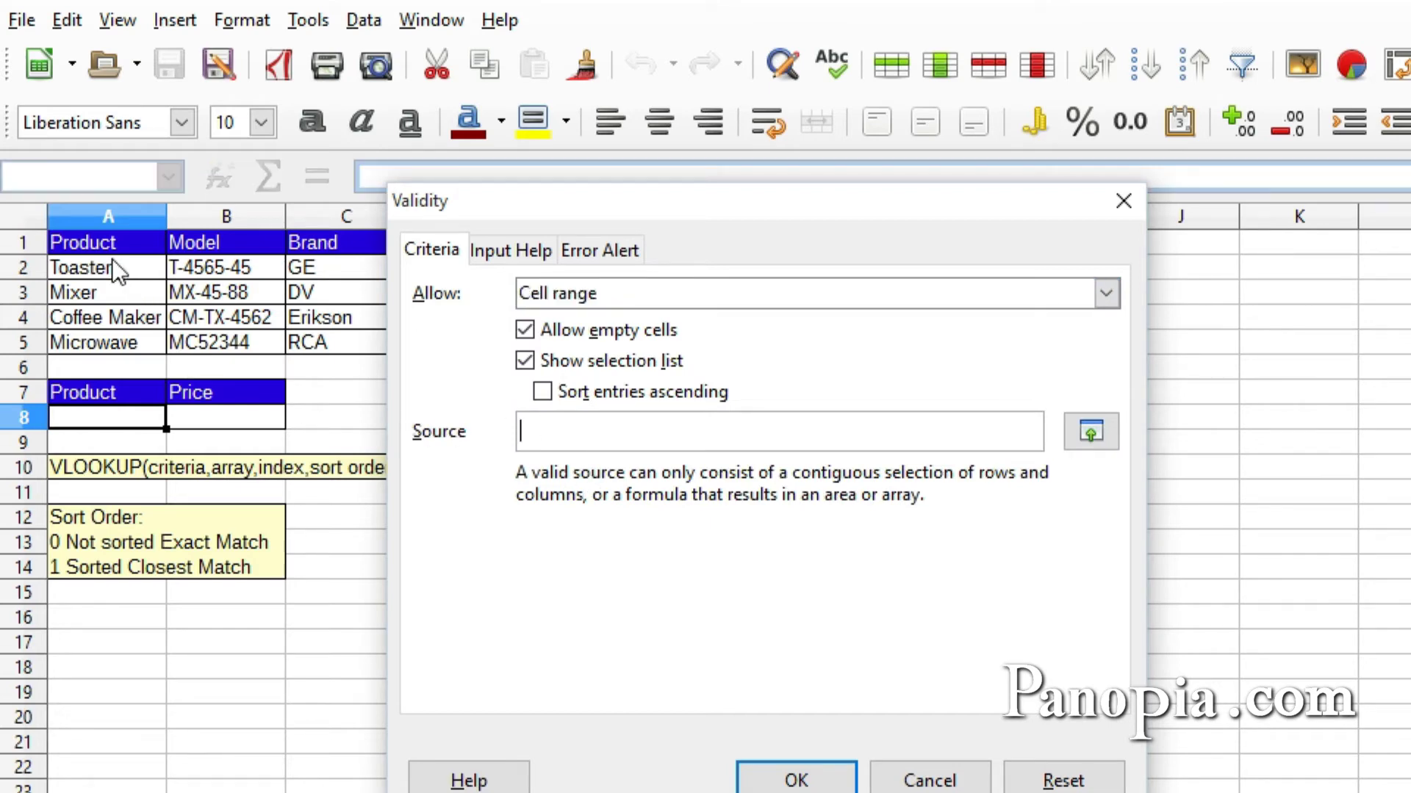
{"action": "left_click_drag", "start_coordinate": [103, 265], "coordinate": [99, 345]}
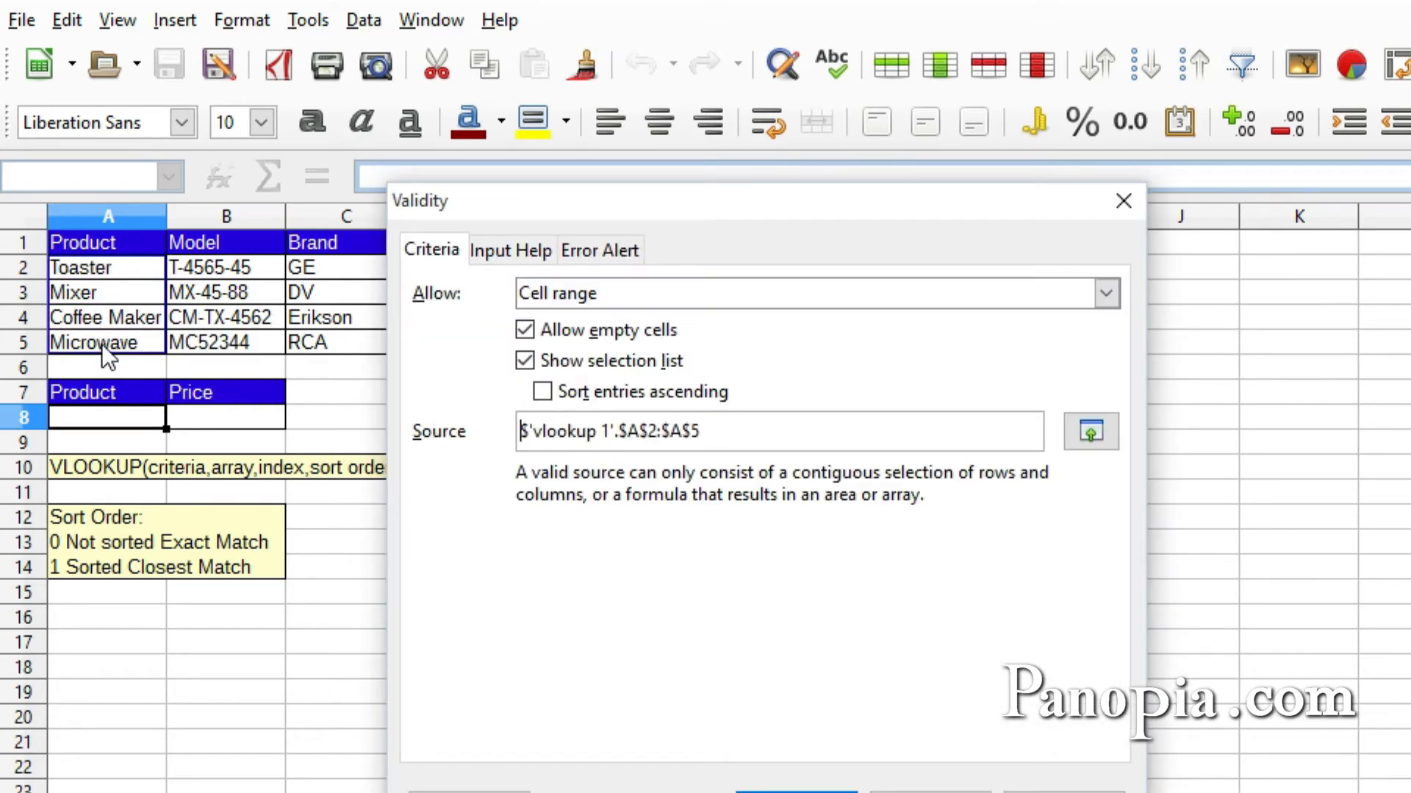
Confirm the validity rule, then test A8's drop-down with Mixer, Coffee Maker, and finally Microwave.
{"action": "left_click", "coordinate": [798, 792]}
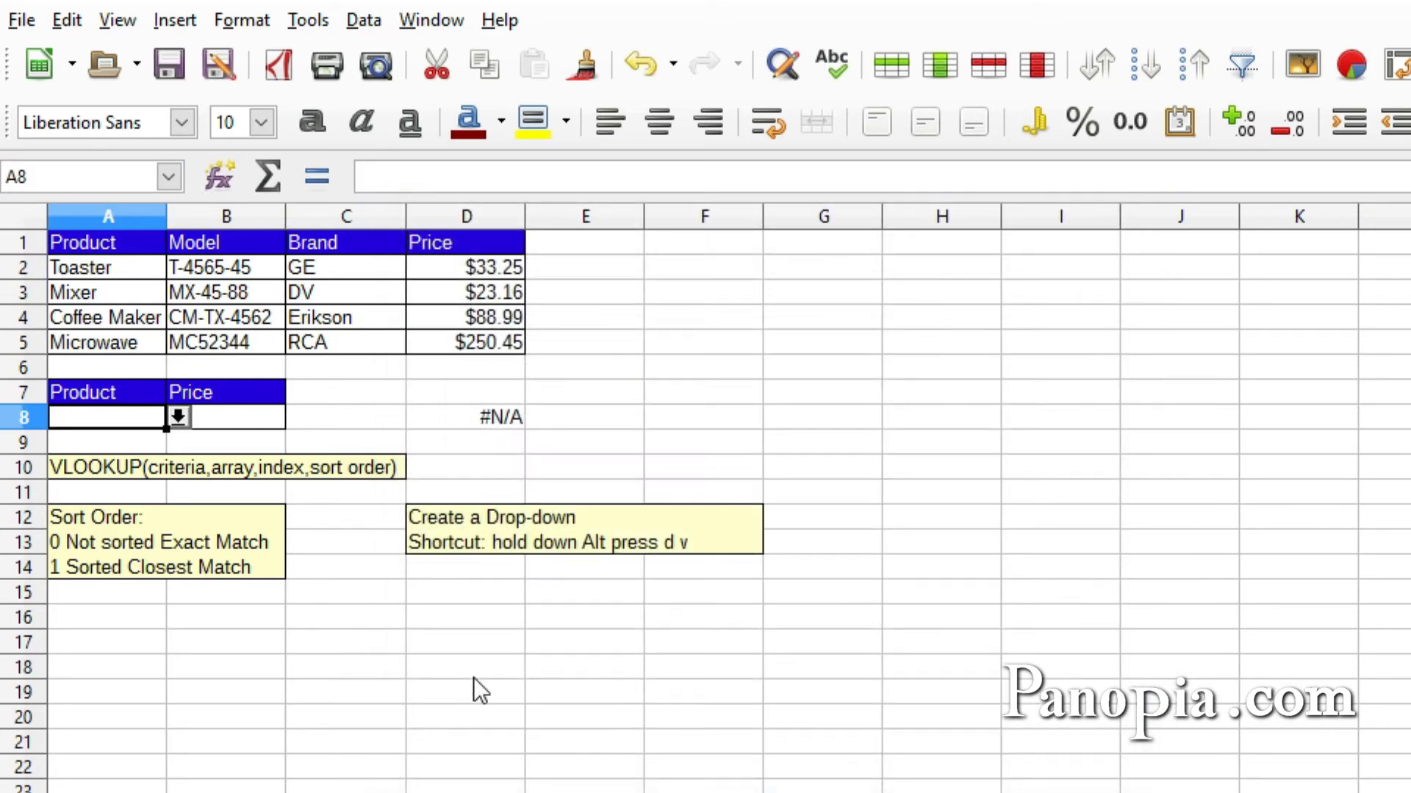
{"action": "left_click", "coordinate": [178, 417]}
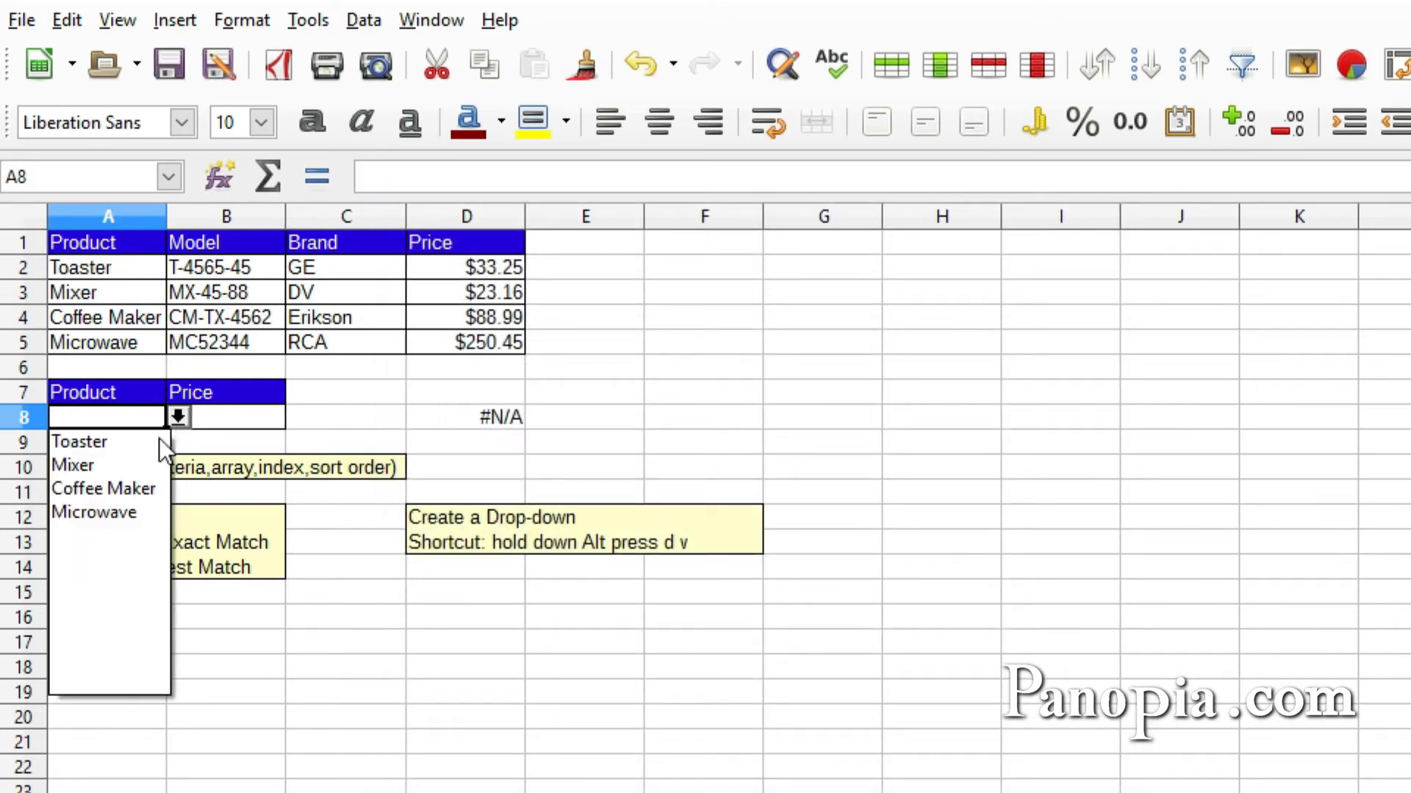
{"action": "left_click", "coordinate": [124, 464]}
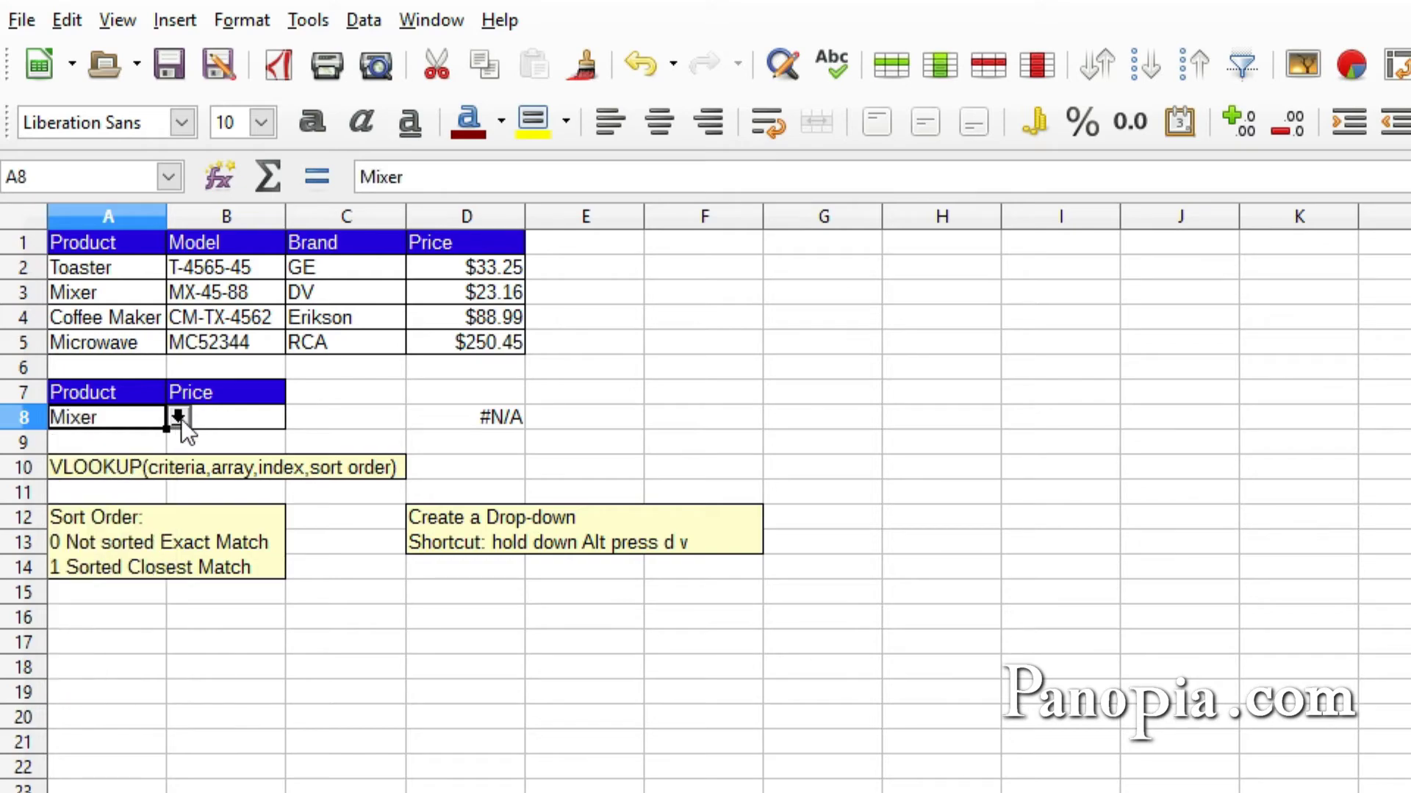
{"action": "left_click", "coordinate": [178, 418]}
{"action": "left_click", "coordinate": [128, 489]}
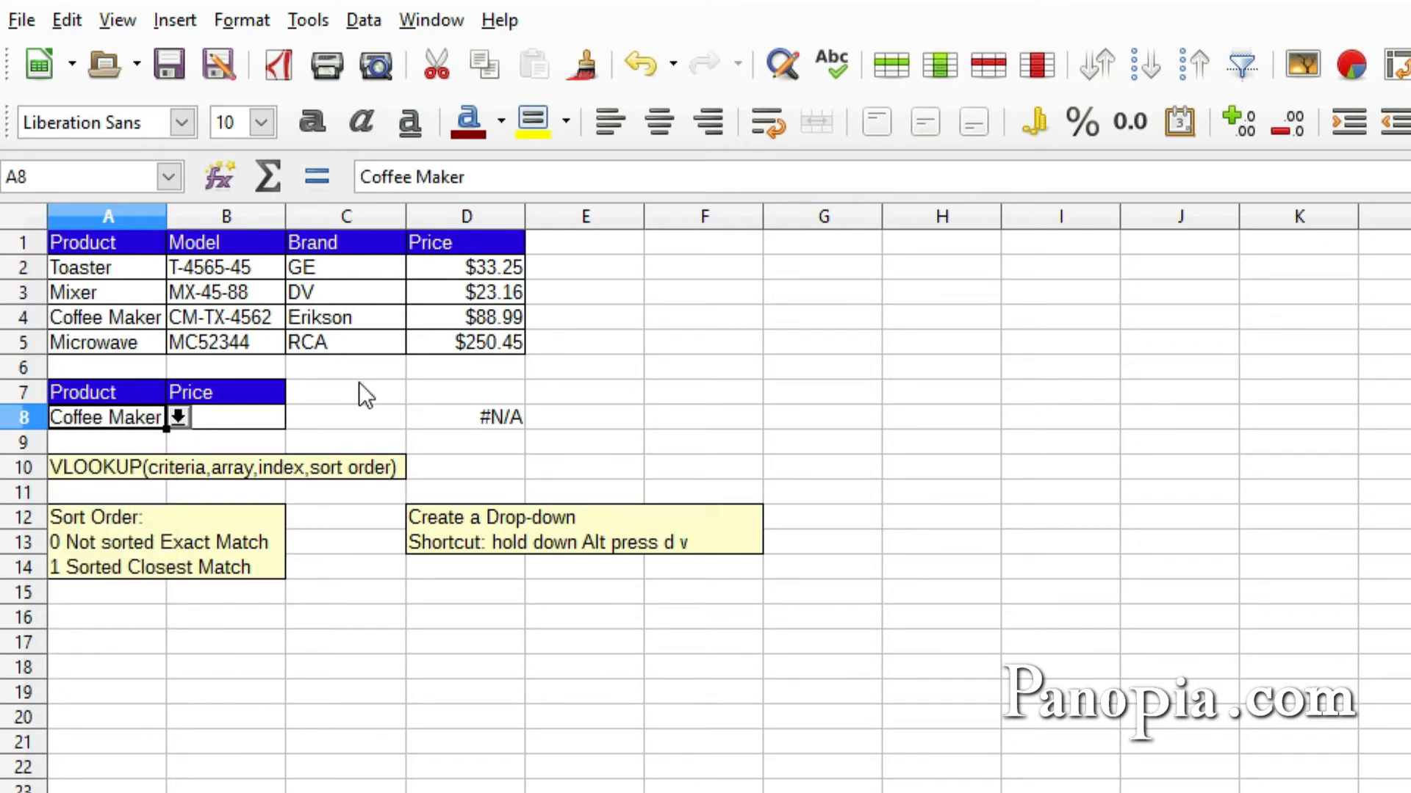
{"action": "key", "text": "alt+Down"}
{"action": "key", "text": "Down"}
{"action": "key", "text": "Return"}
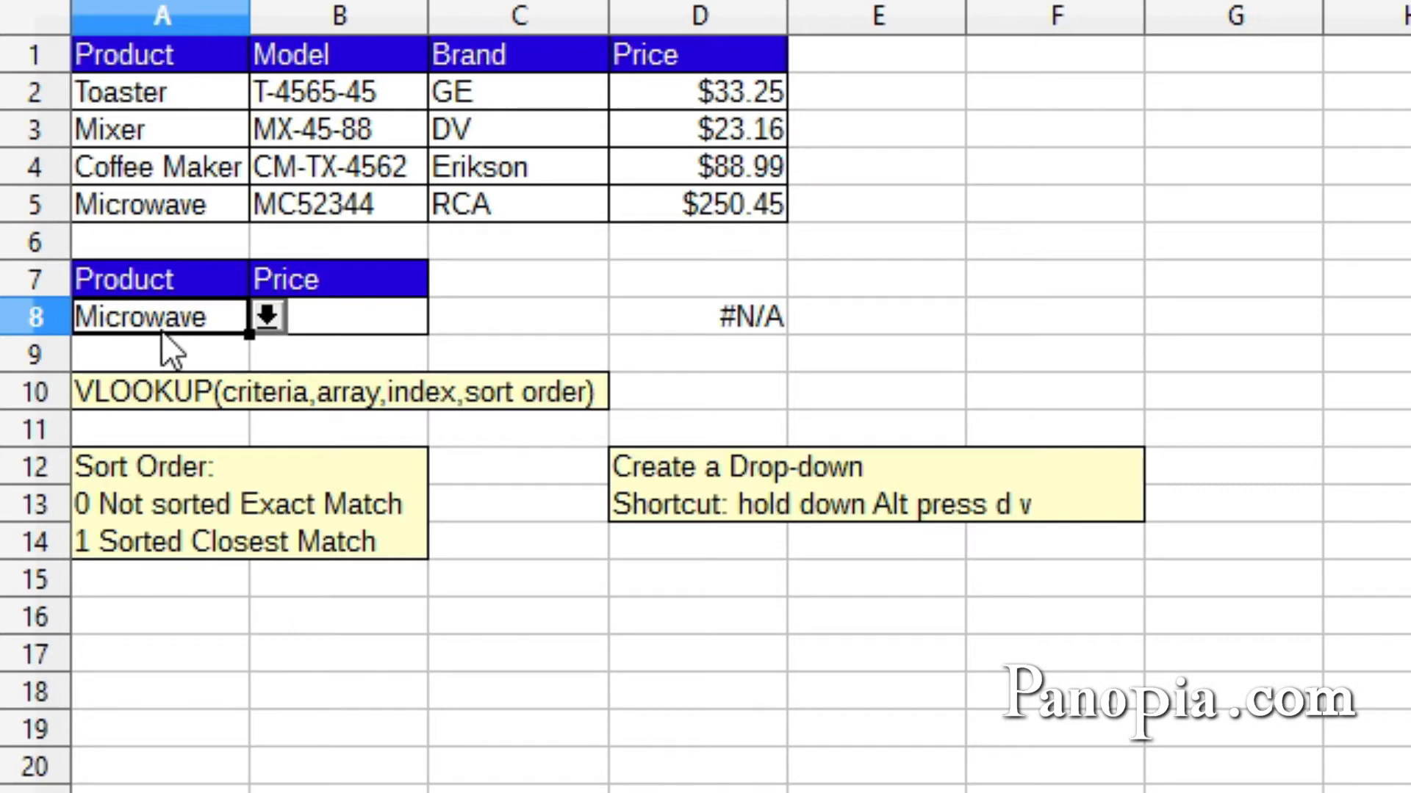
Enter =VLOOKUP(A8,A2:D5,4,0) in B8 to return Microwave's price, $250.45.
{"action": "left_click", "coordinate": [357, 326]}
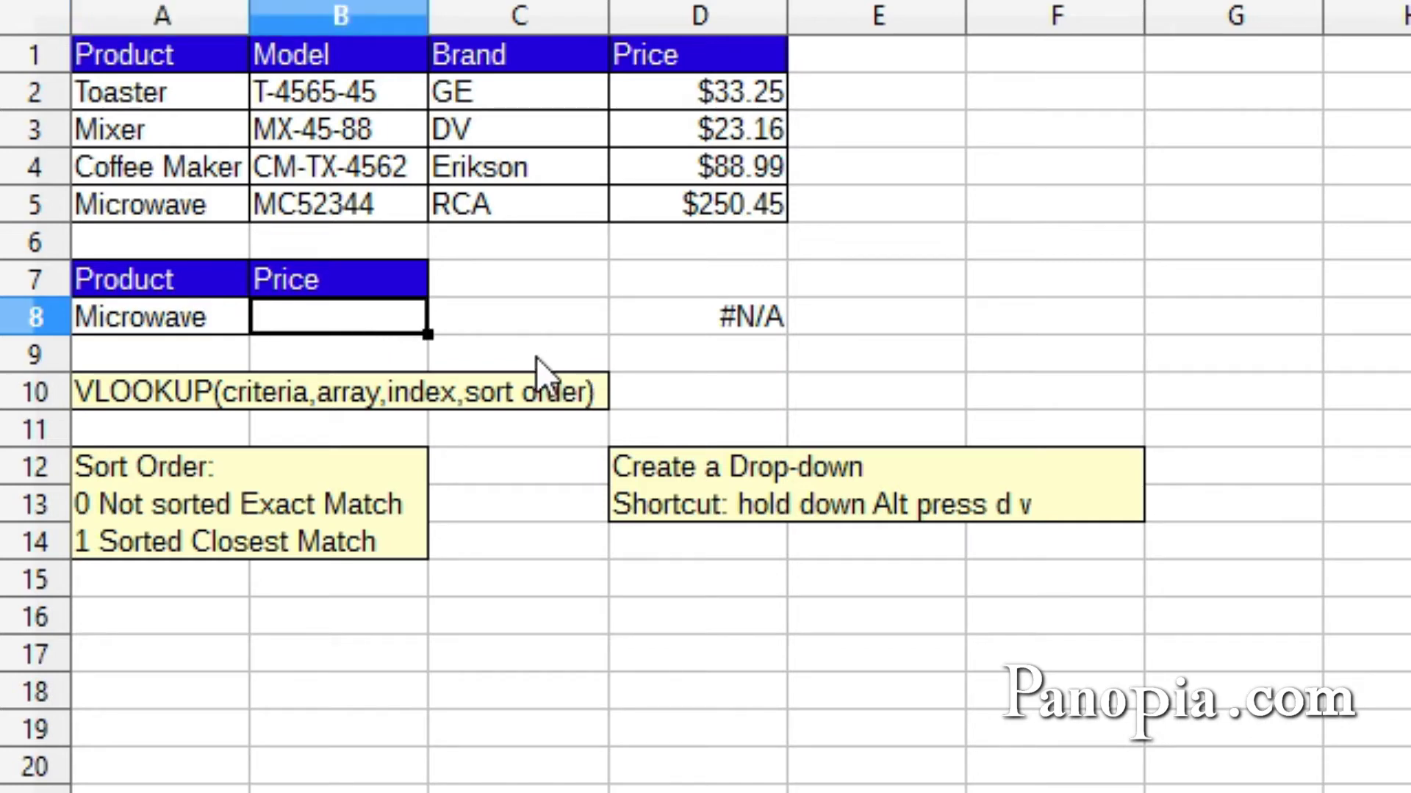
{"action": "type", "text": "=v"}
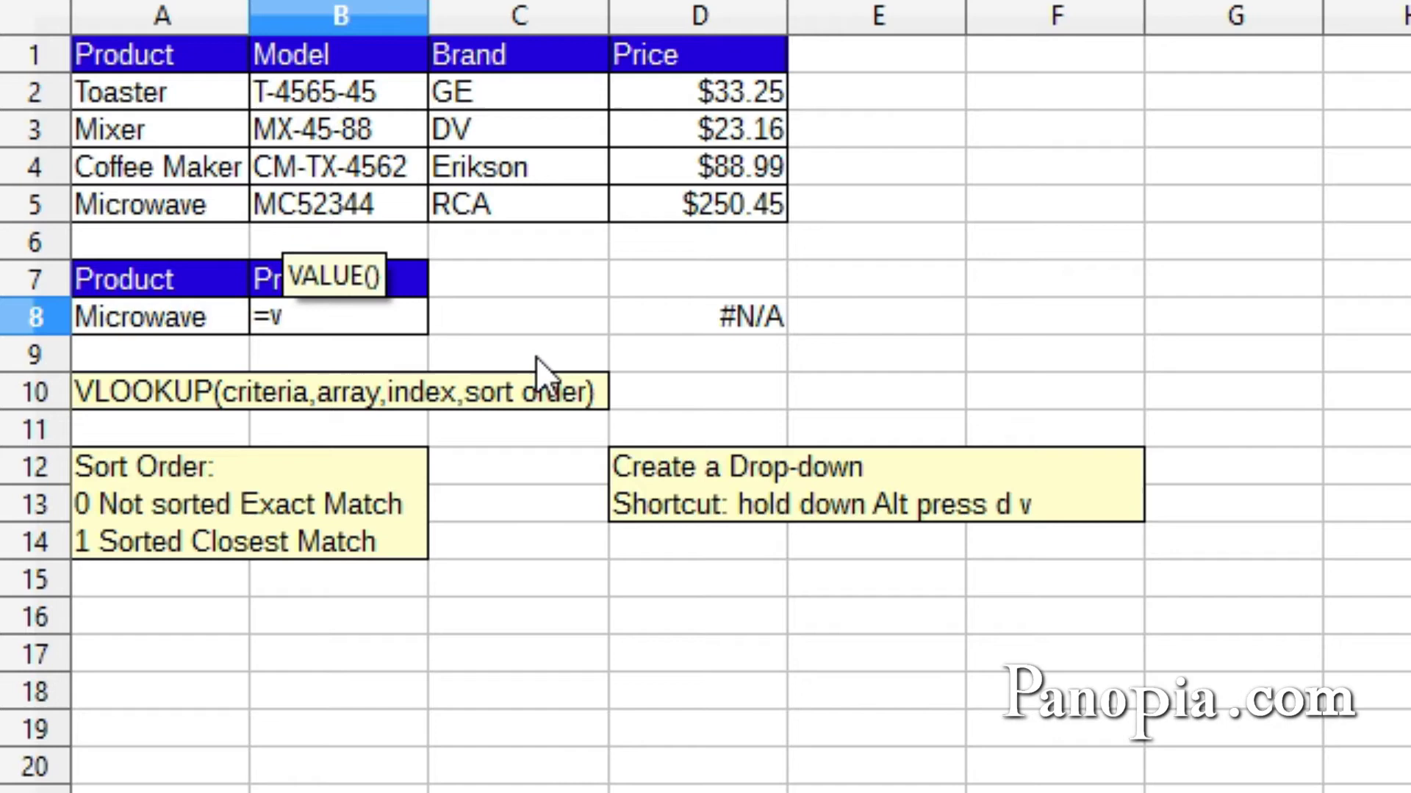
{"action": "type", "text": "lookup"}
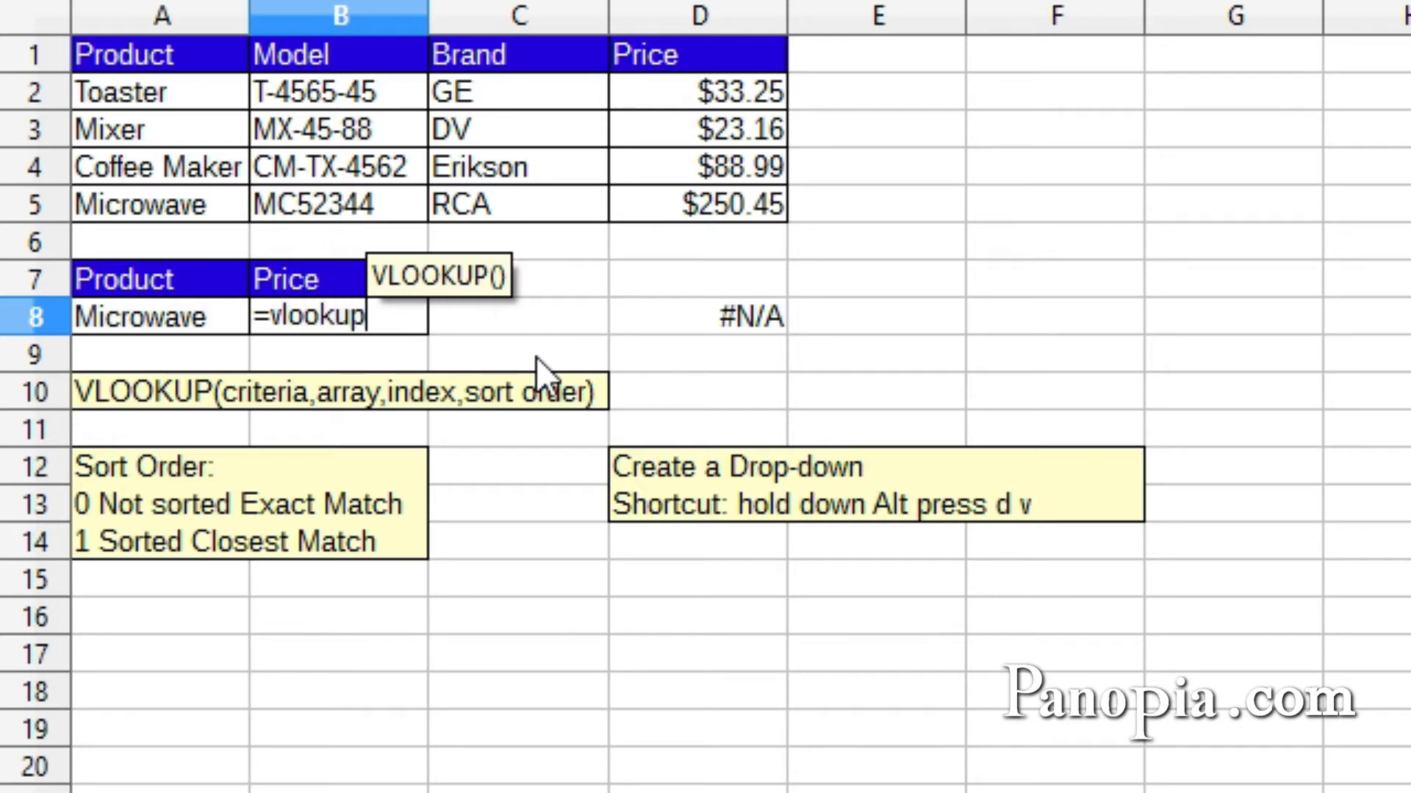
{"action": "key", "text": "Return"}
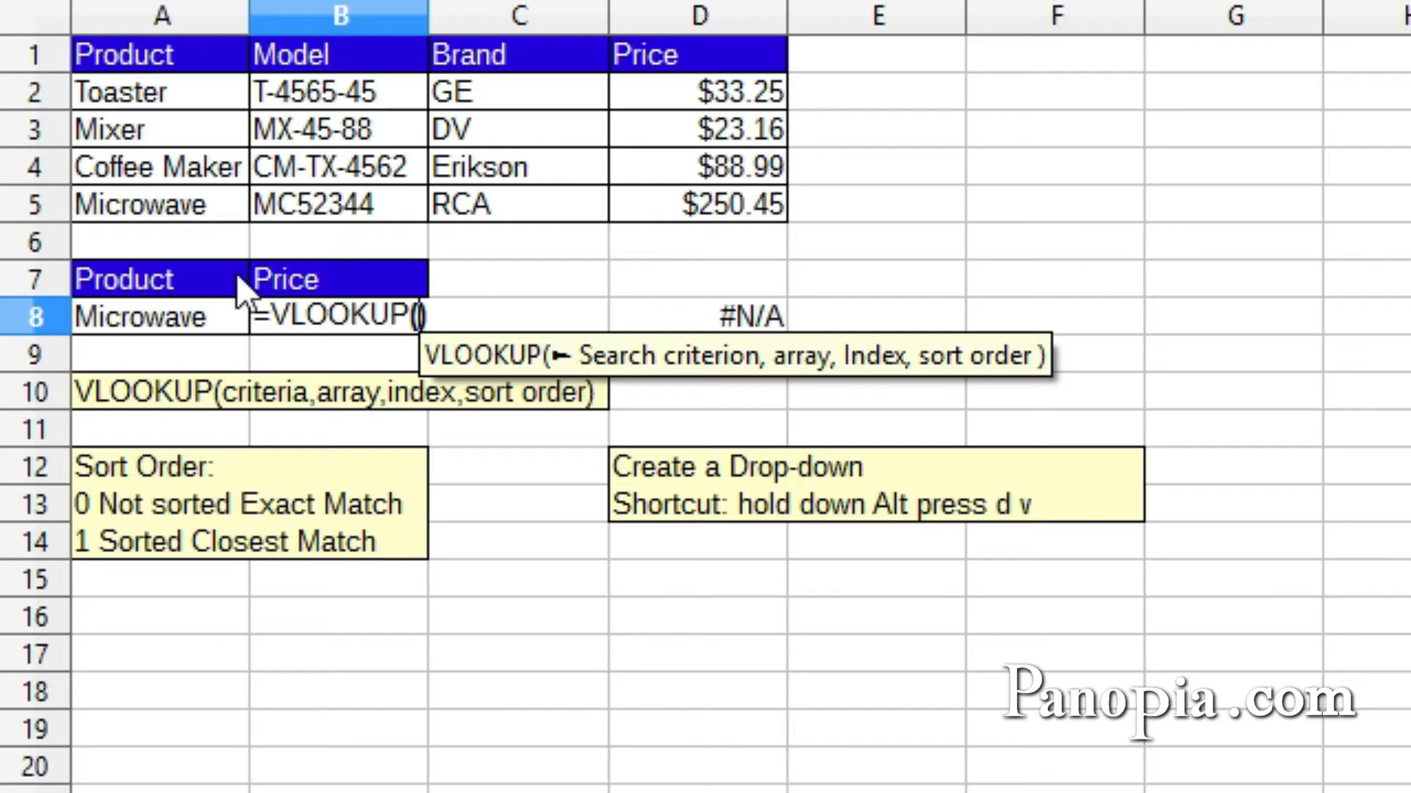
{"action": "left_click", "coordinate": [122, 314]}
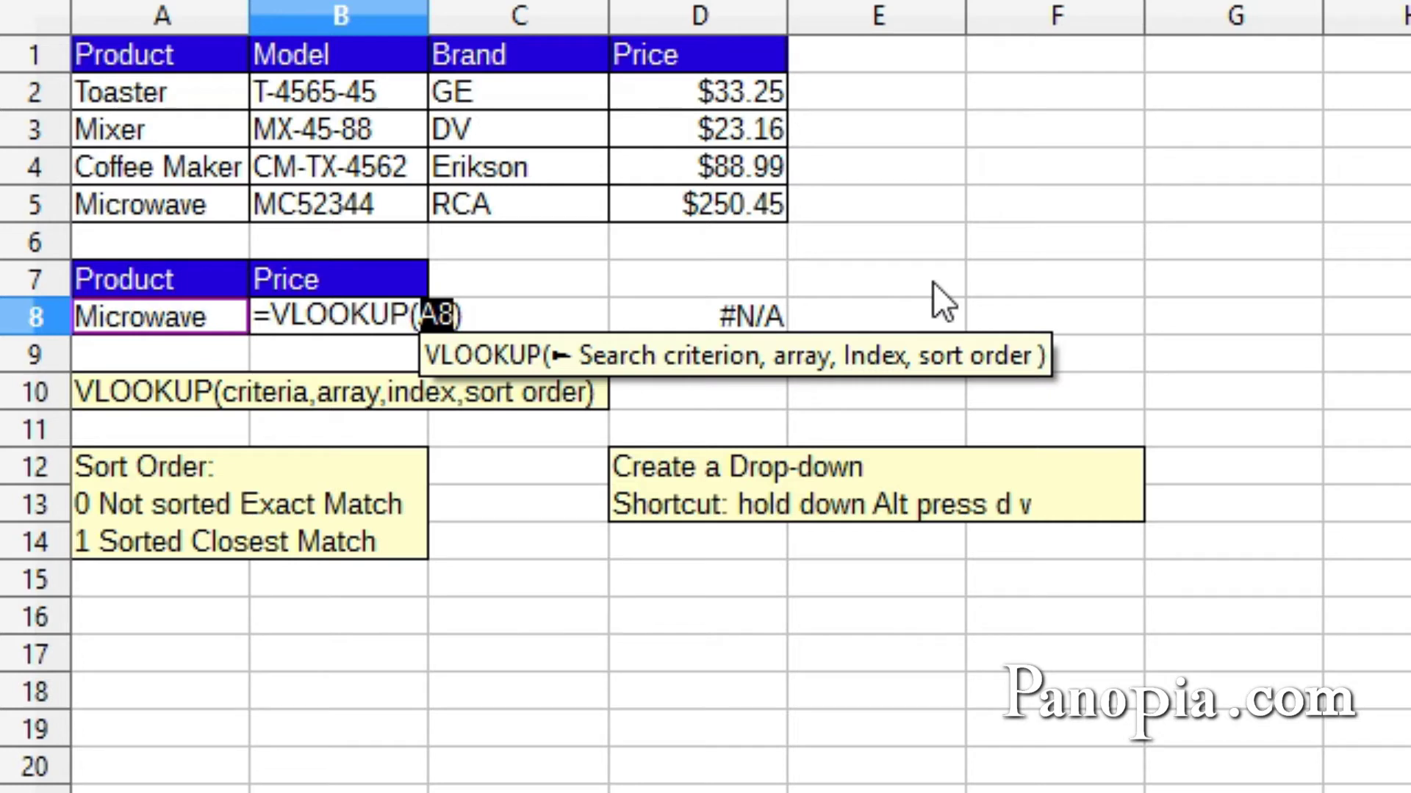
{"action": "type", "text": ","}
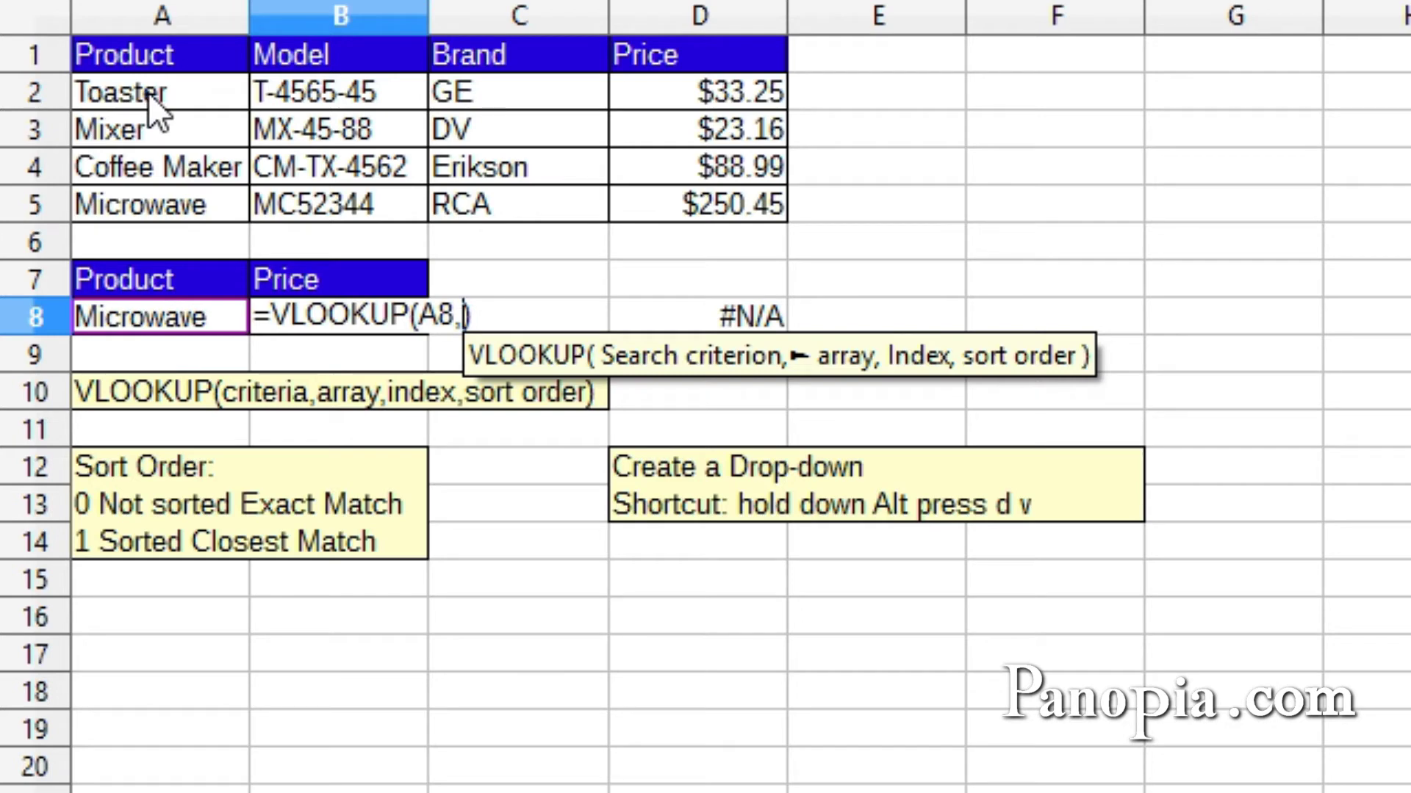
{"action": "left_click_drag", "start_coordinate": [148, 91], "coordinate": [663, 198]}
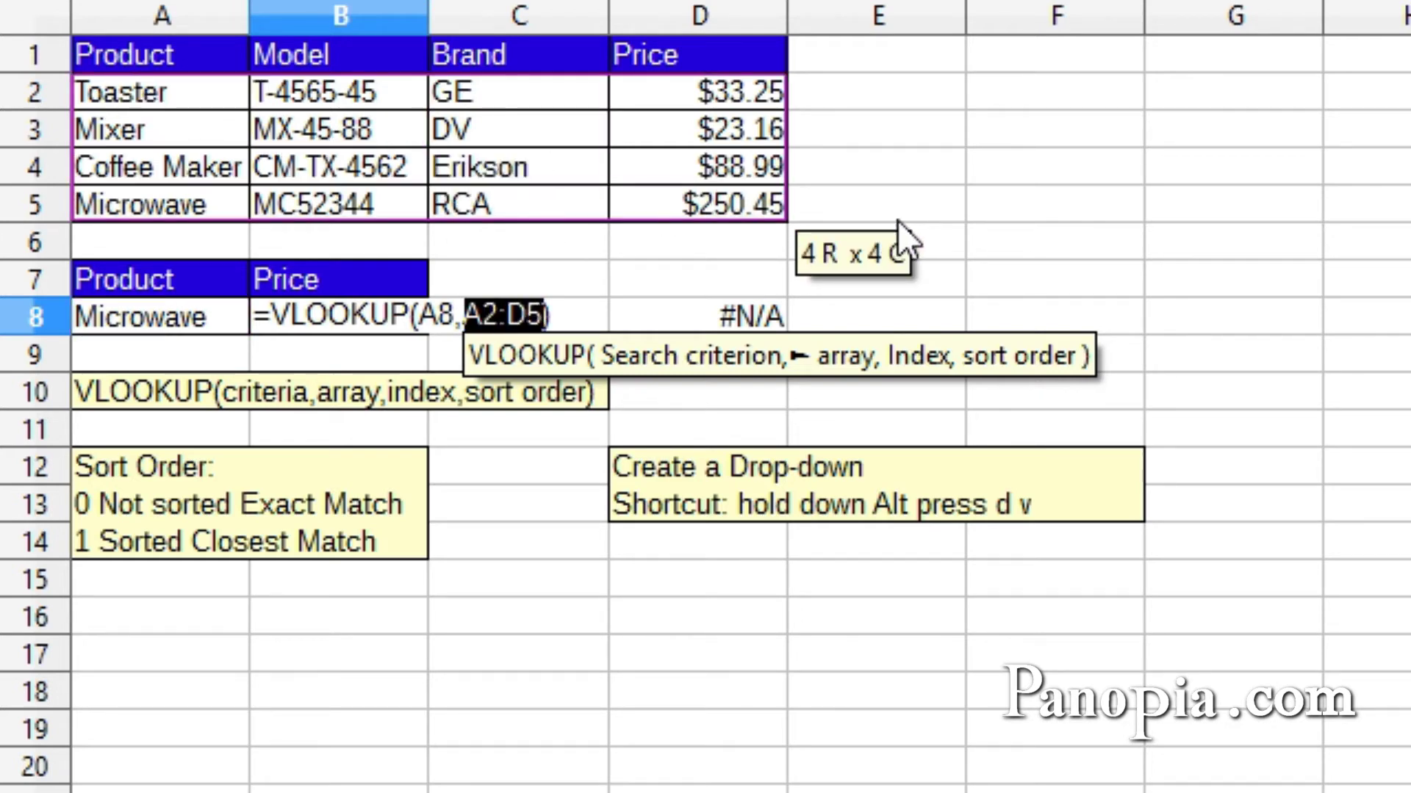
{"action": "type", "text": ","}
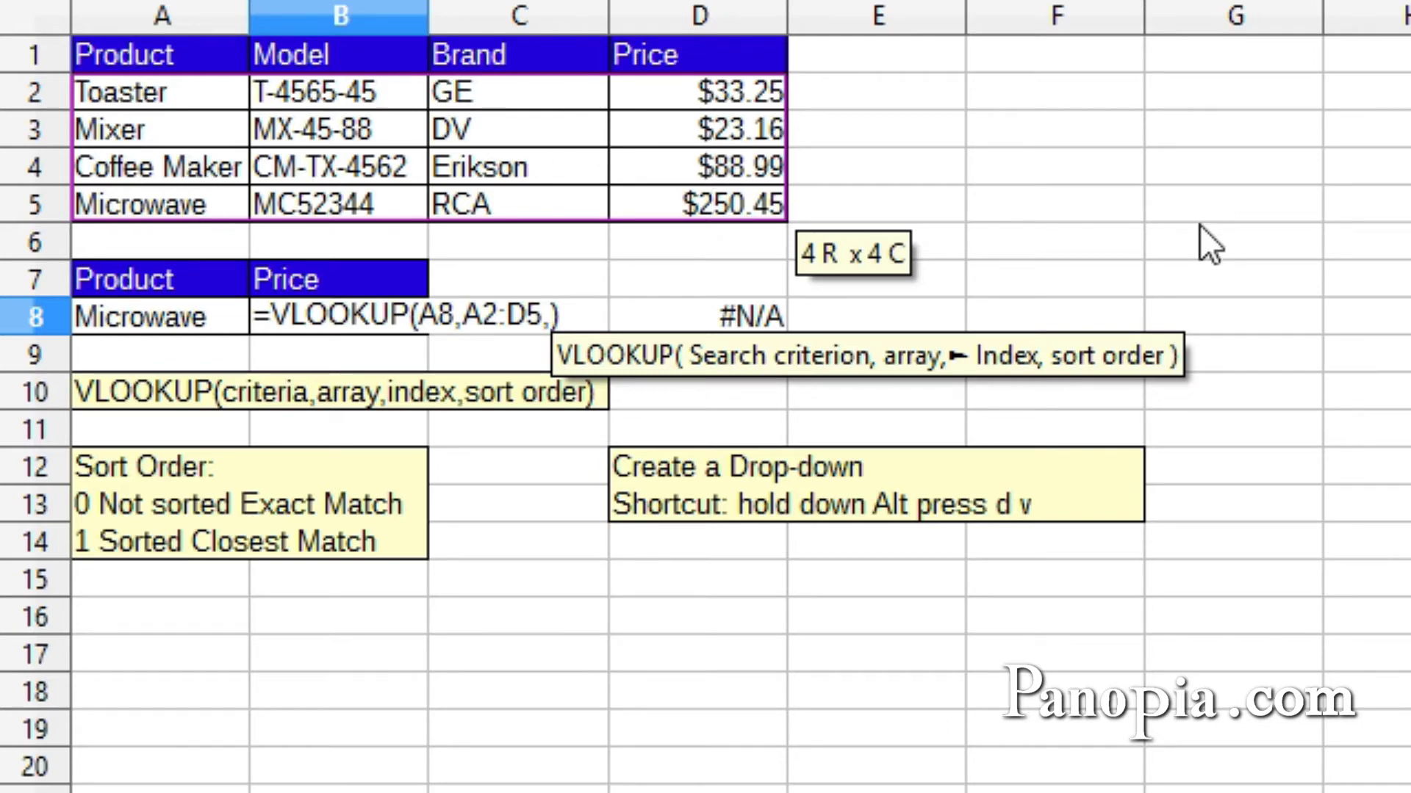
{"action": "type", "text": "4"}
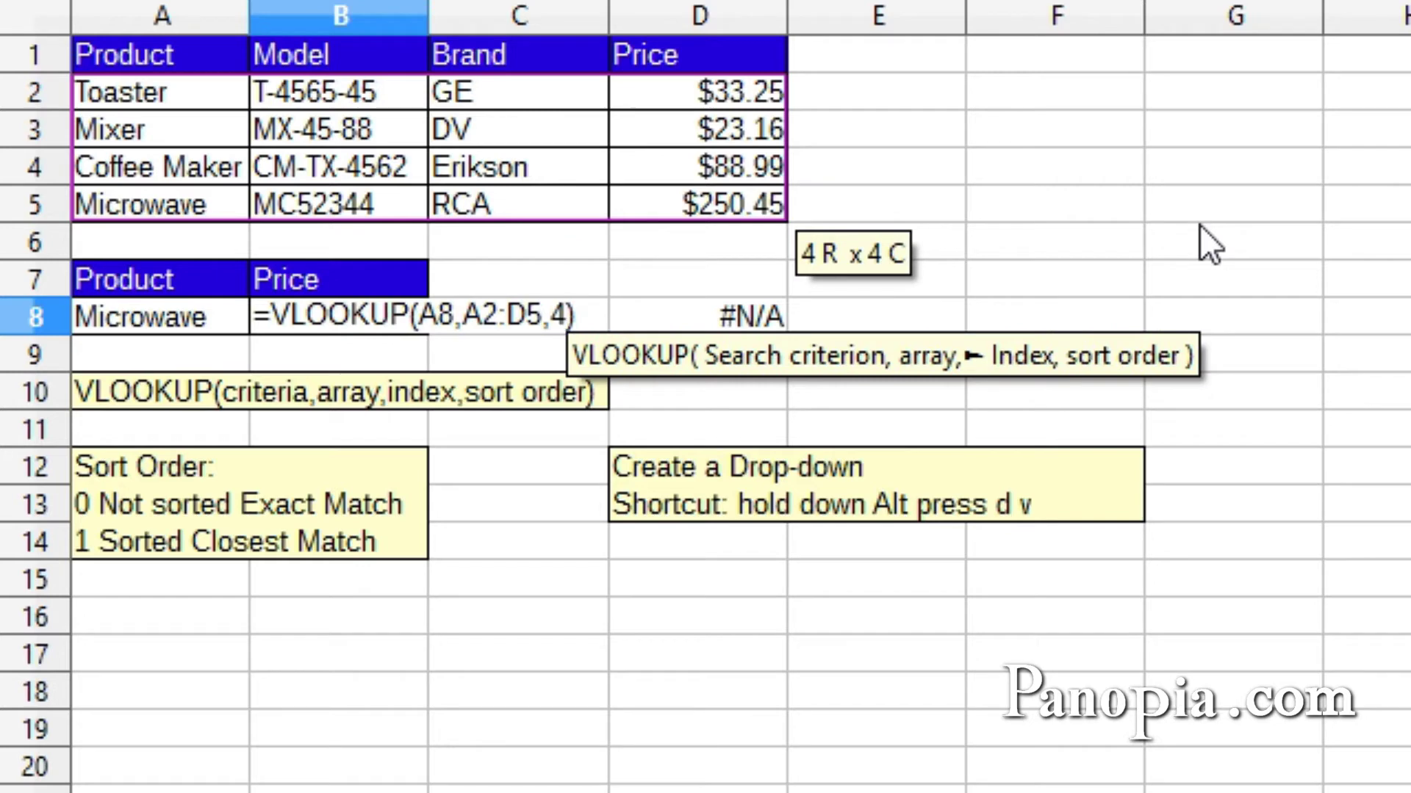
{"action": "type", "text": ","}
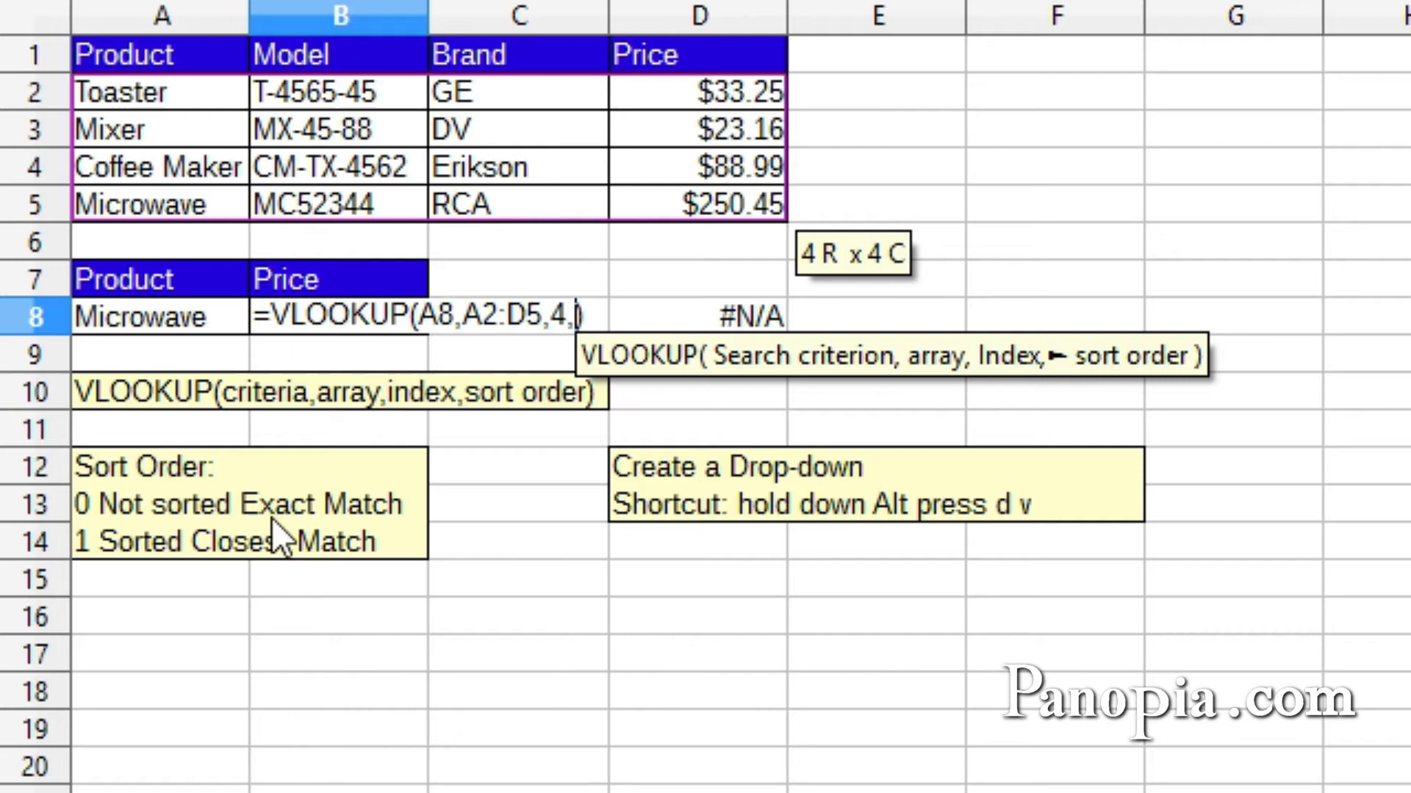
{"action": "type", "text": "0"}
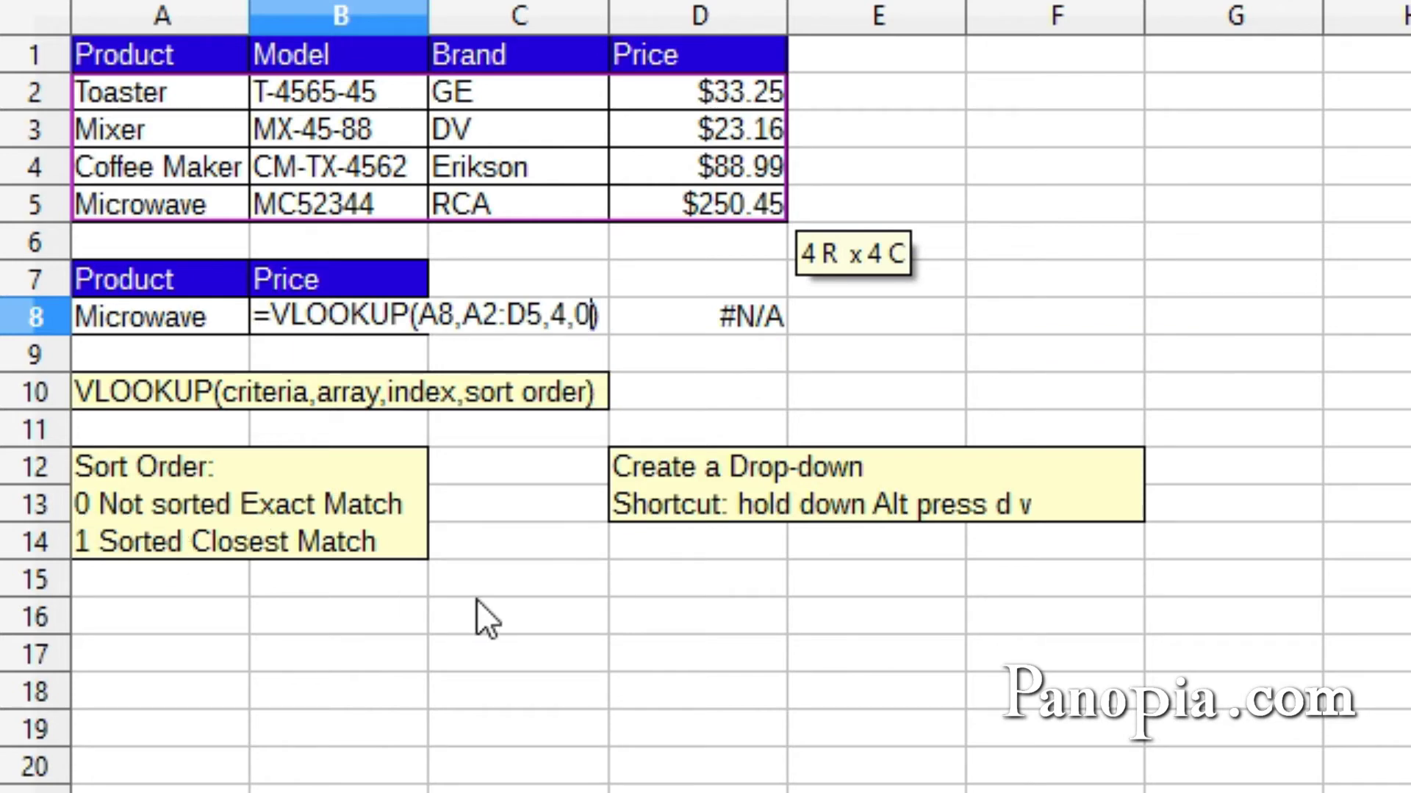
{"action": "key", "text": "Return"}
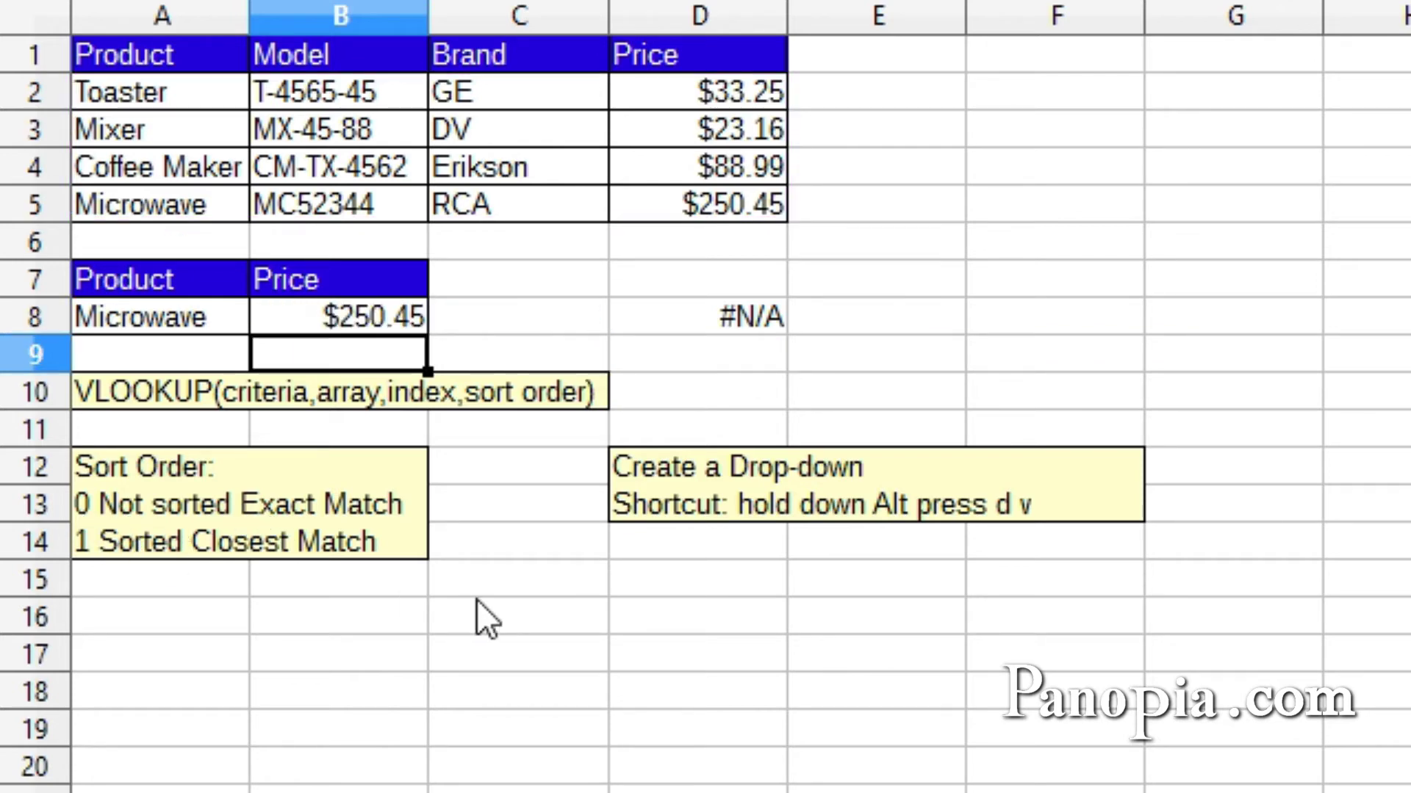
{"action": "left_click", "coordinate": [212, 317]}
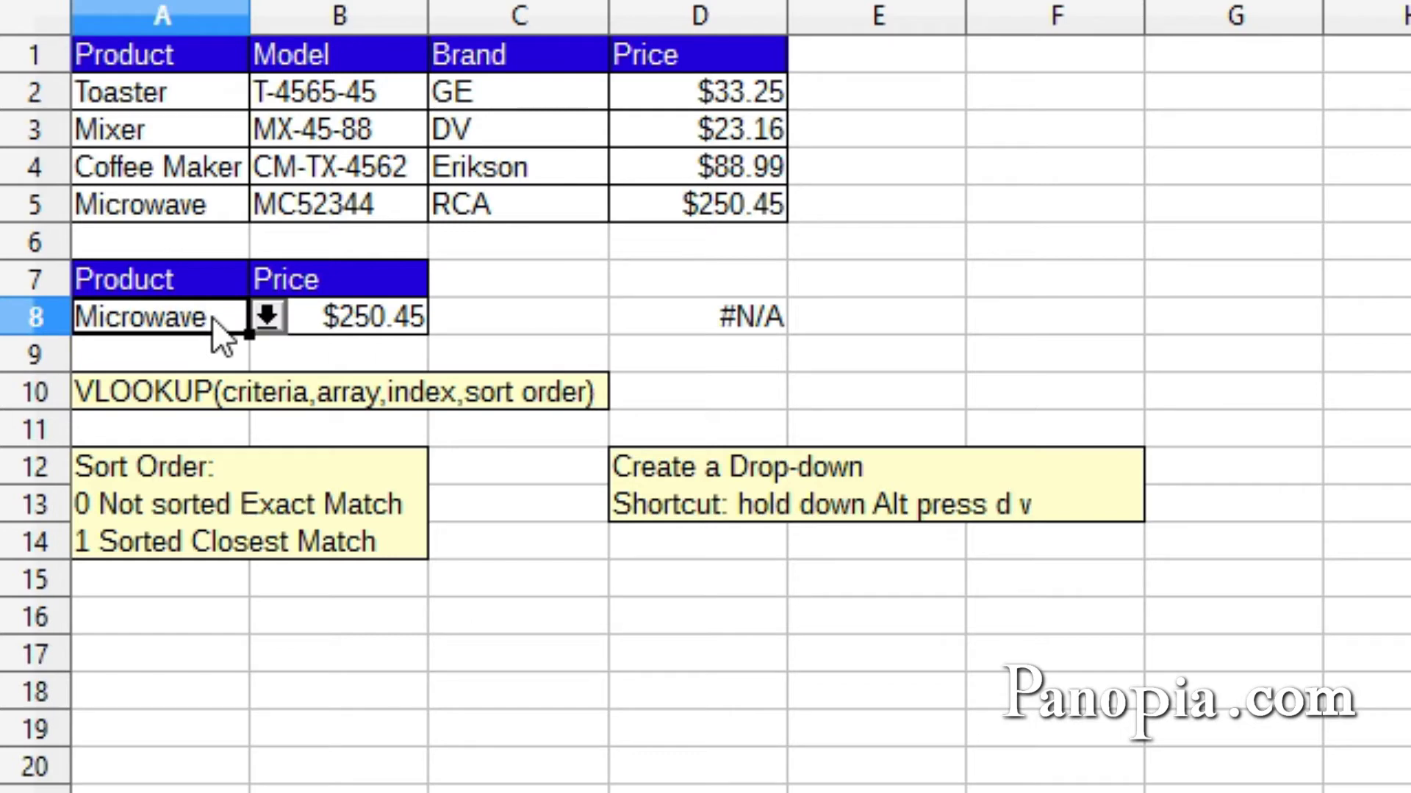
{"action": "left_click", "coordinate": [266, 316]}
{"action": "left_click", "coordinate": [180, 389]}
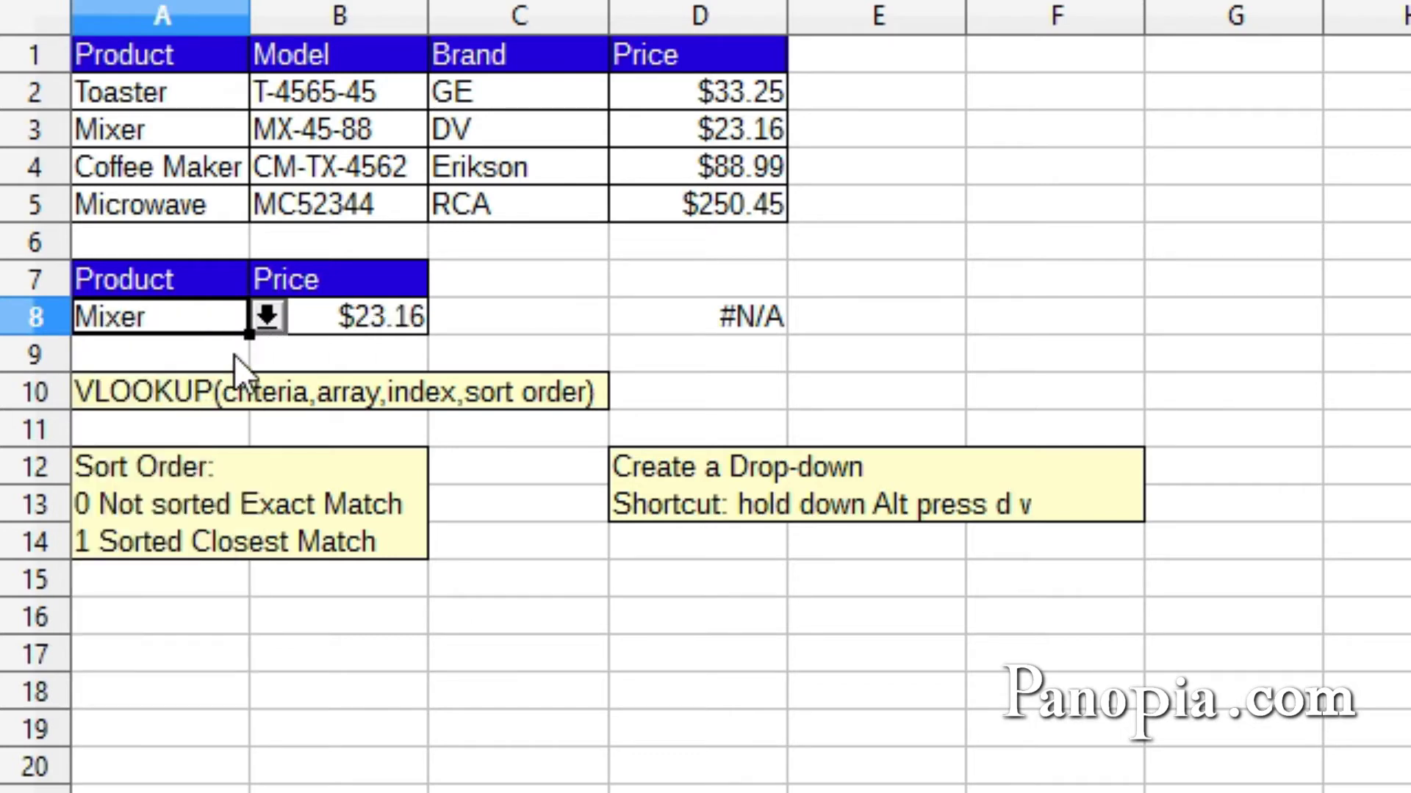
{"action": "left_click", "coordinate": [266, 316]}
{"action": "left_click", "coordinate": [185, 461]}
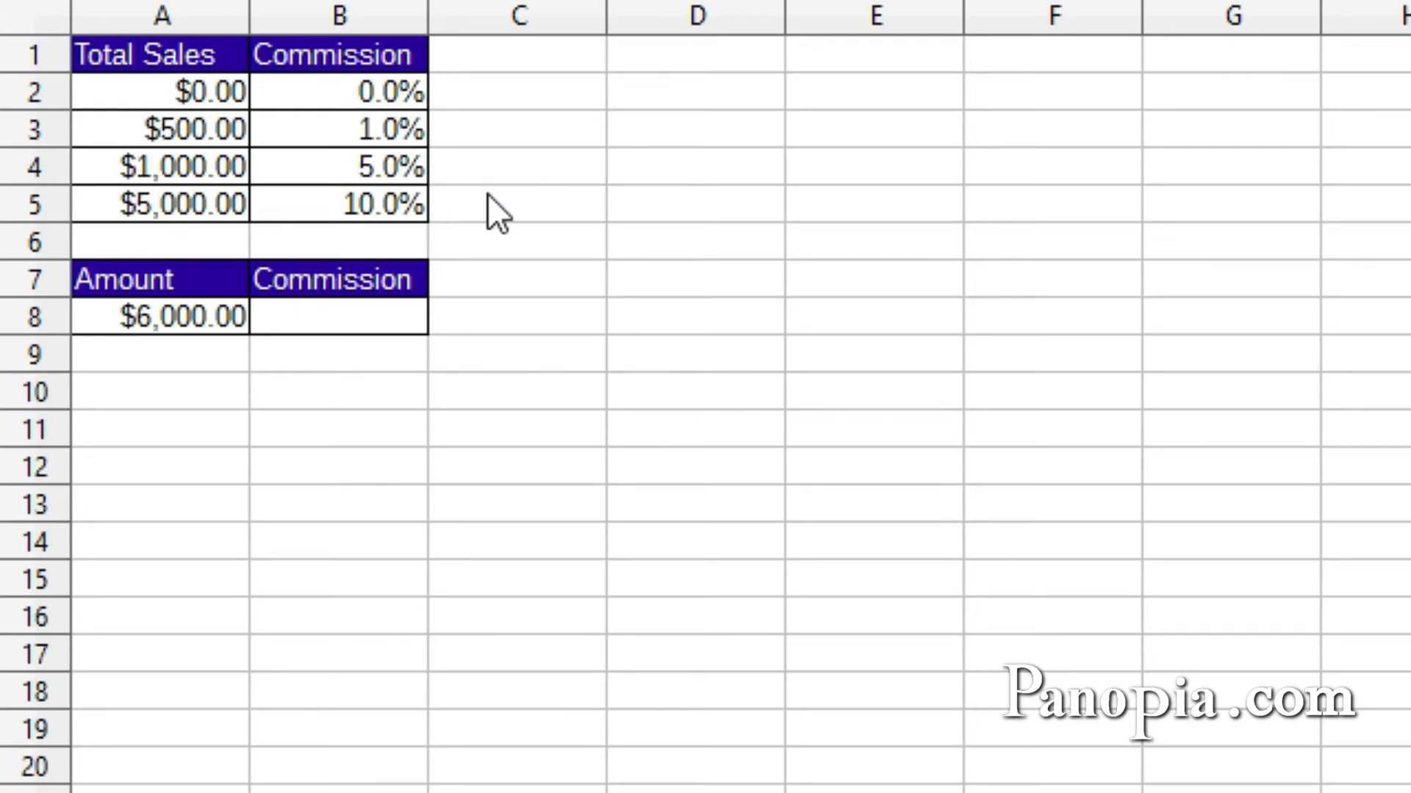
Build =VLOOKUP(A8,A2:B5,2, in B8 against the A2:B5 commission table.
{"action": "left_click", "coordinate": [330, 317]}
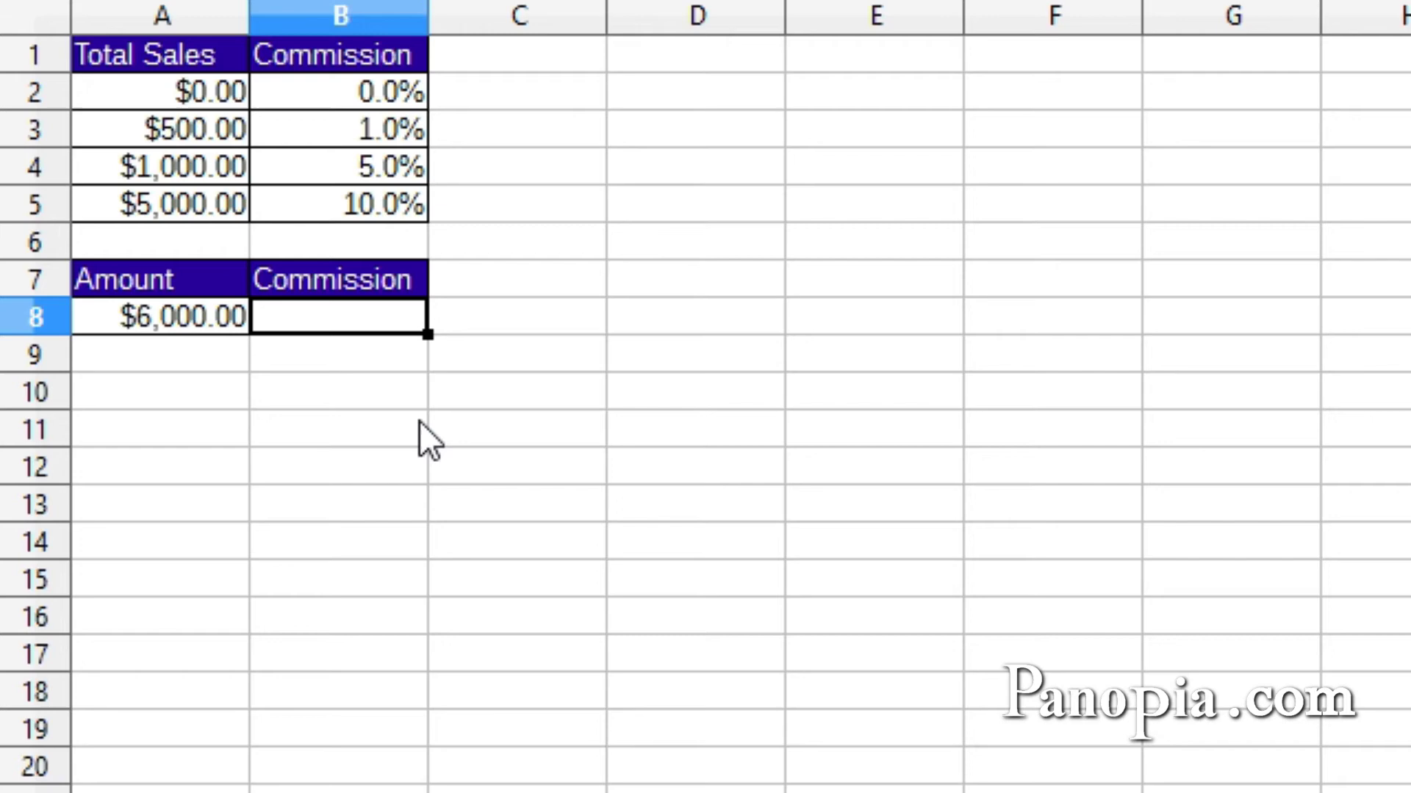
{"action": "type", "text": "="}
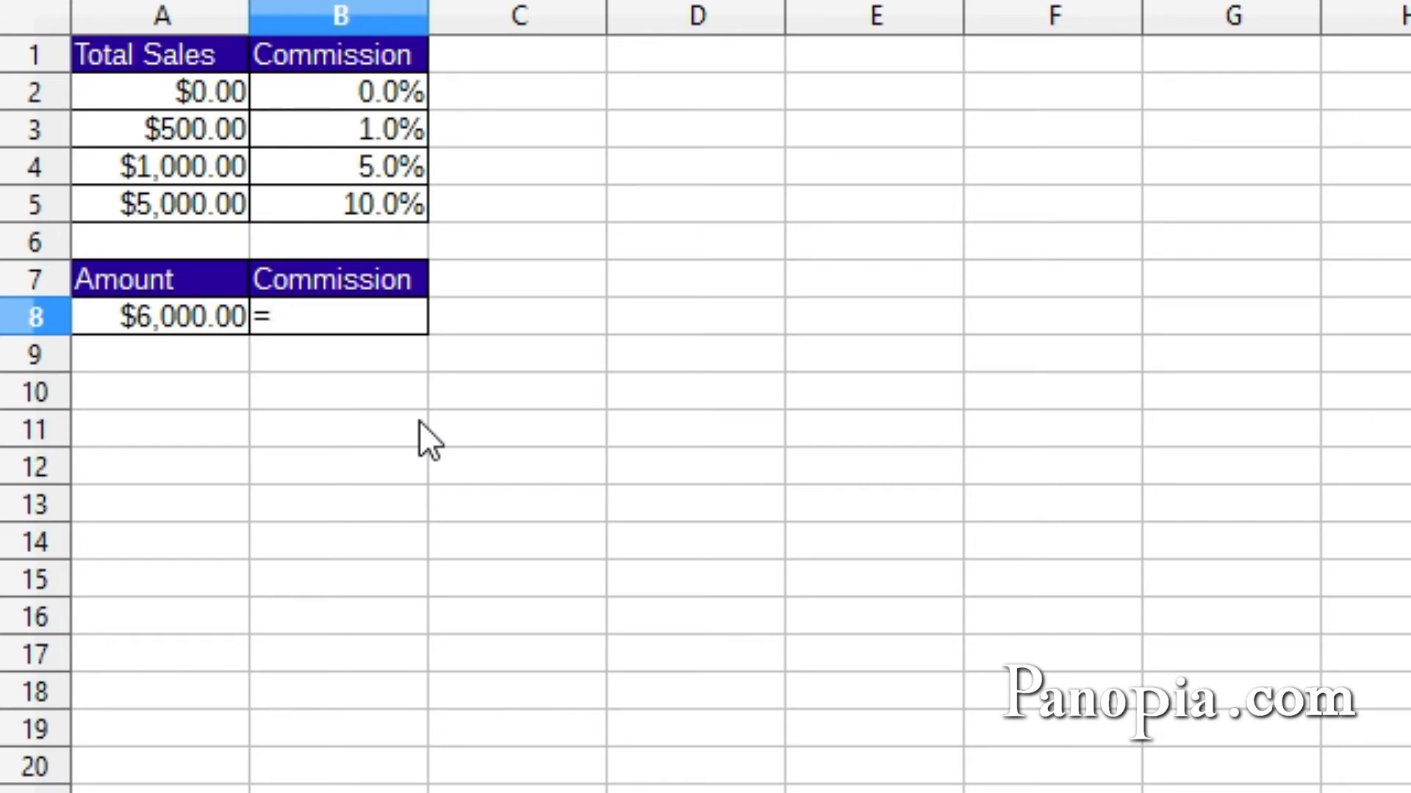
{"action": "type", "text": "vlookup"}
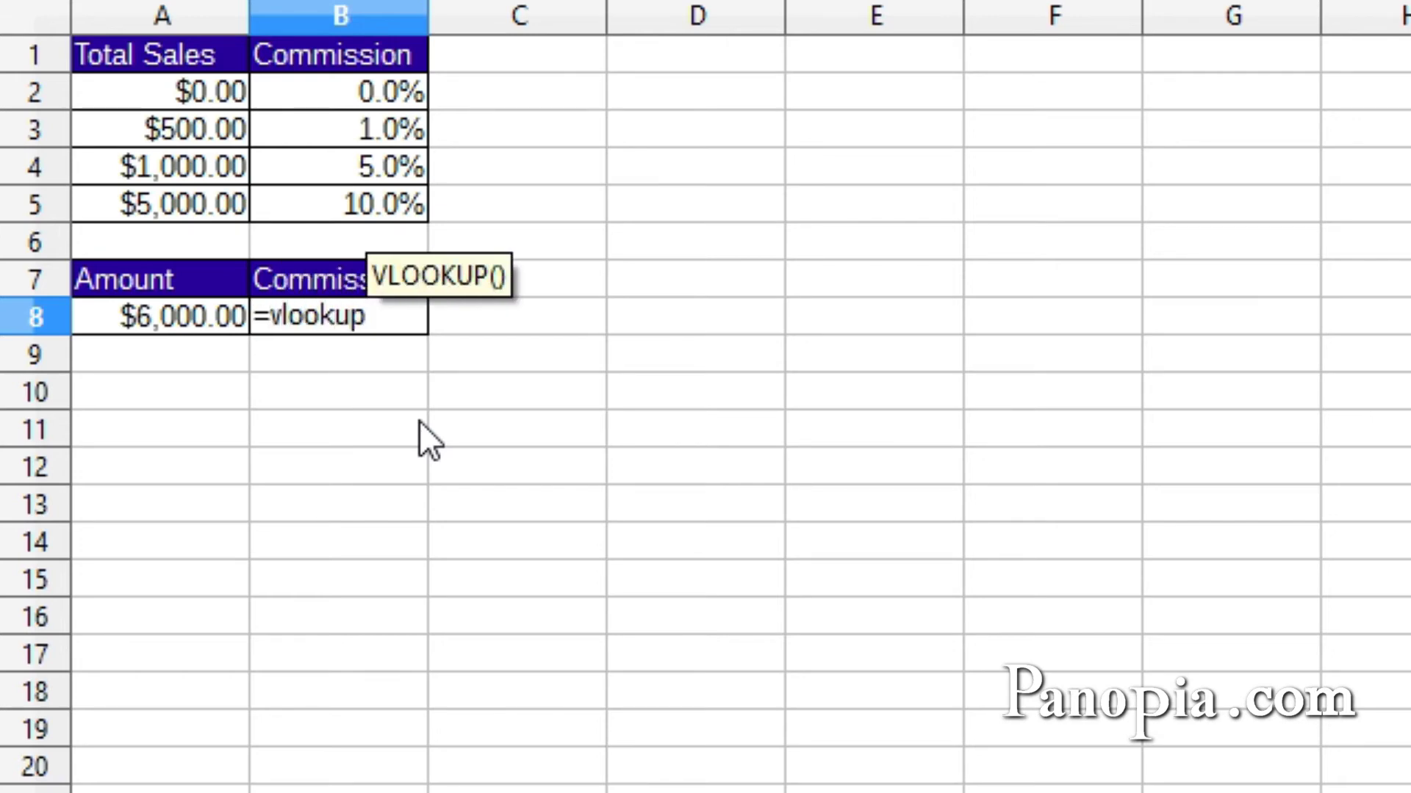
{"action": "key", "text": "Return"}
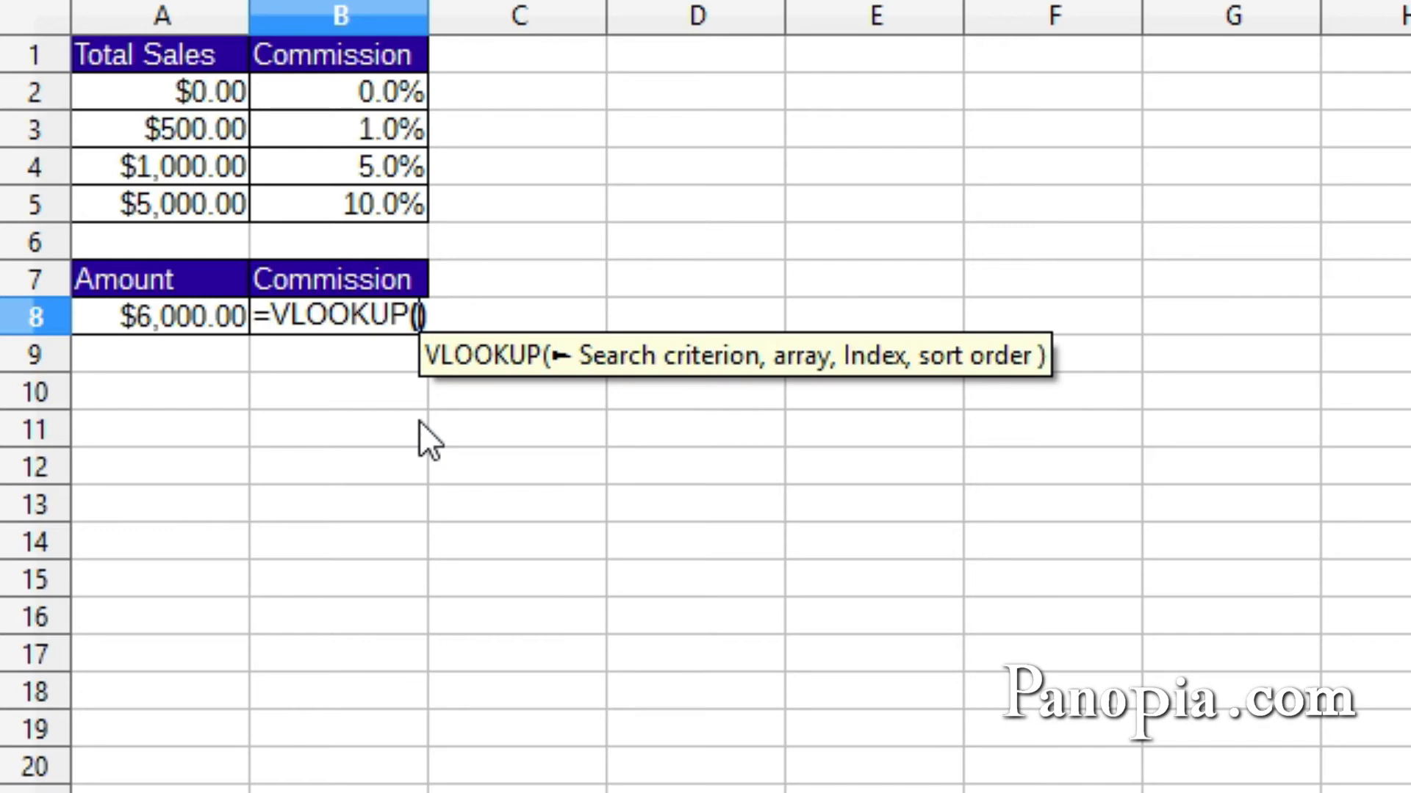
{"action": "left_click", "coordinate": [165, 320]}
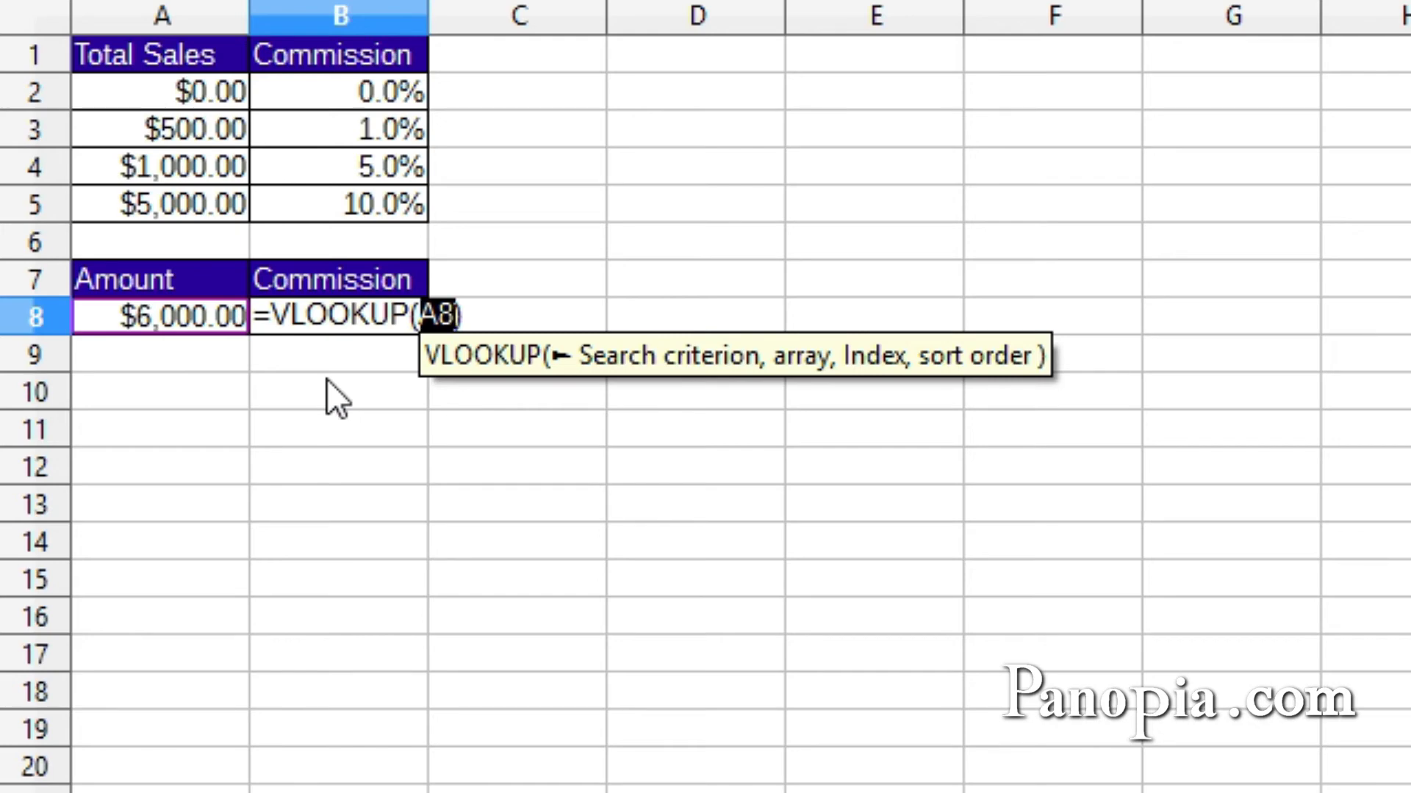
{"action": "type", "text": ","}
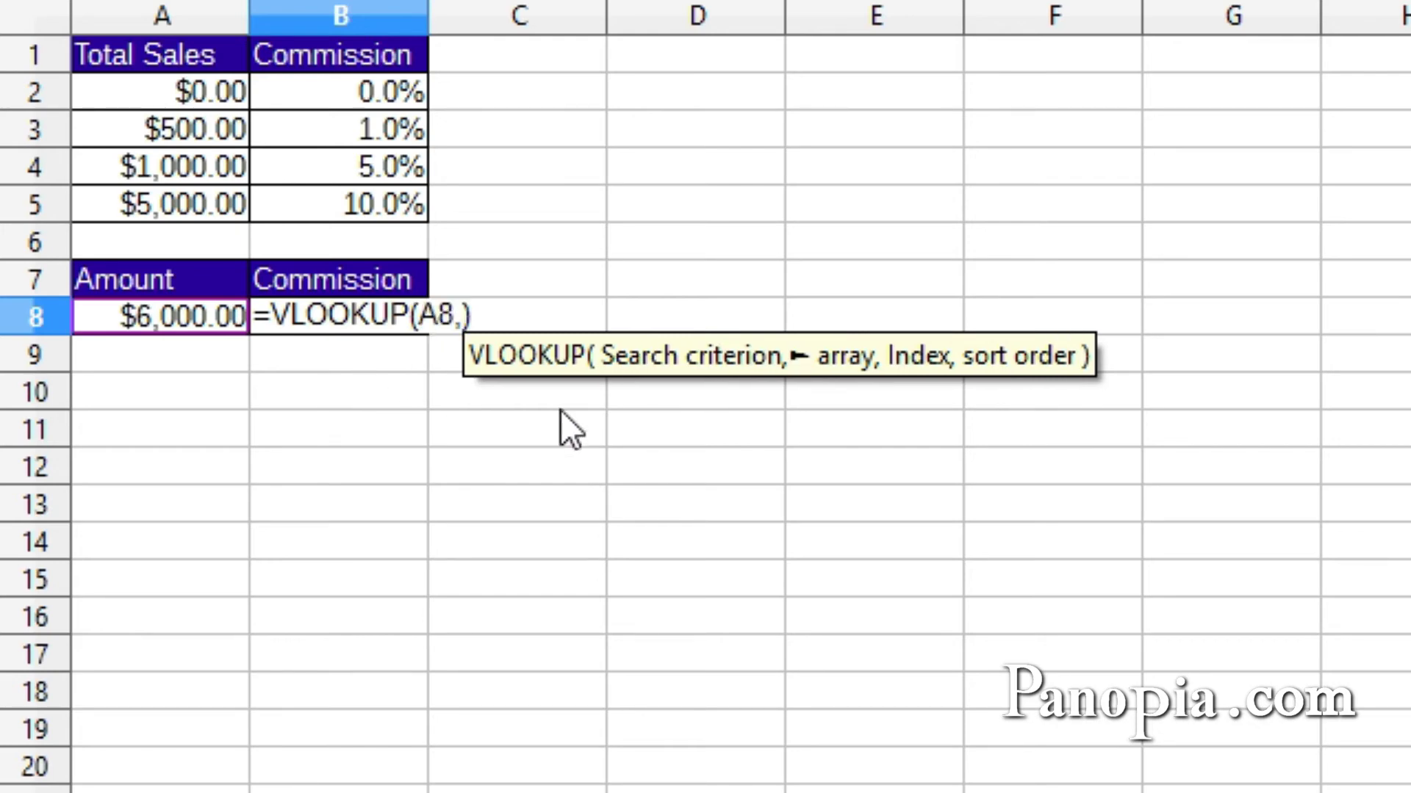
{"action": "left_click", "coordinate": [165, 85]}
{"action": "left_click_drag", "start_coordinate": [166, 85], "coordinate": [260, 188]}
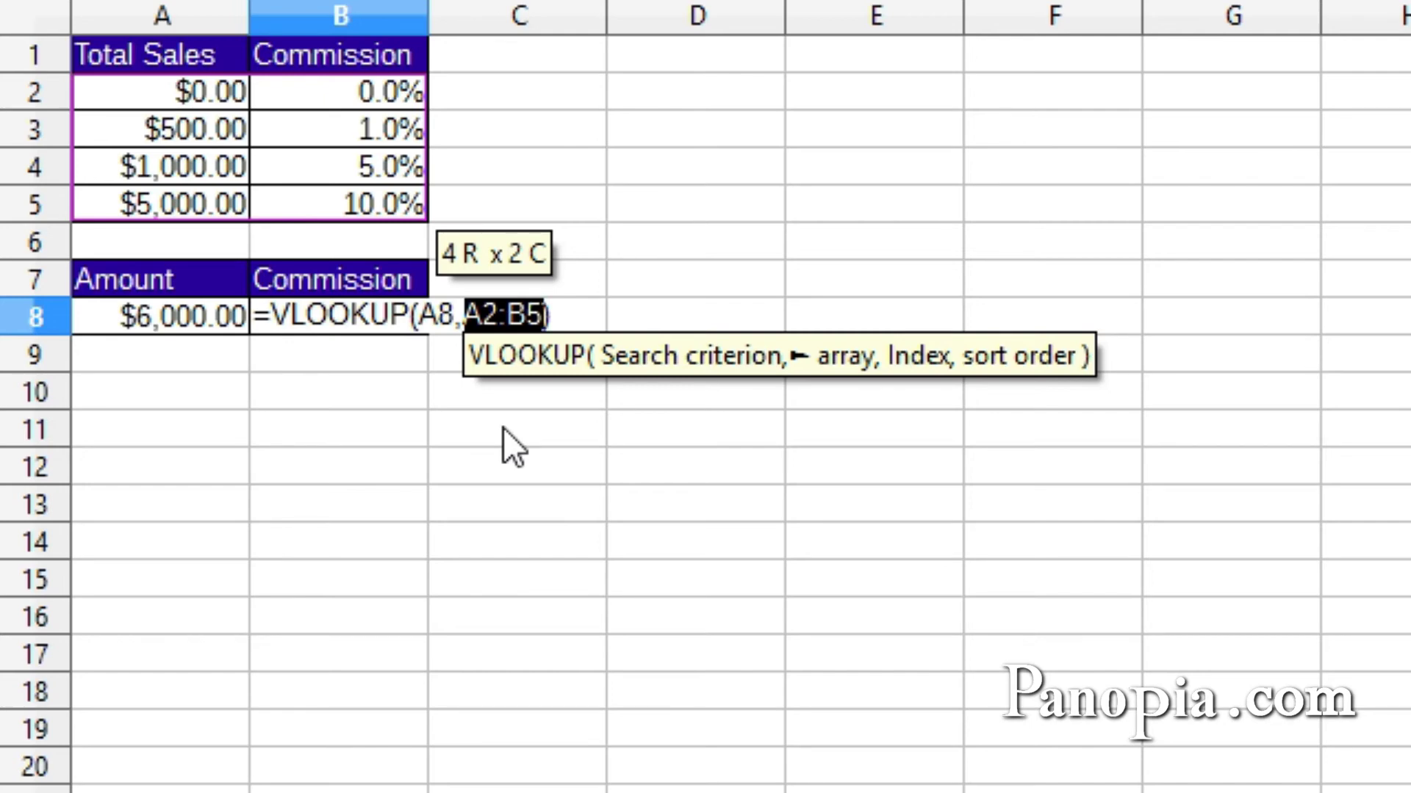
{"action": "type", "text": ","}
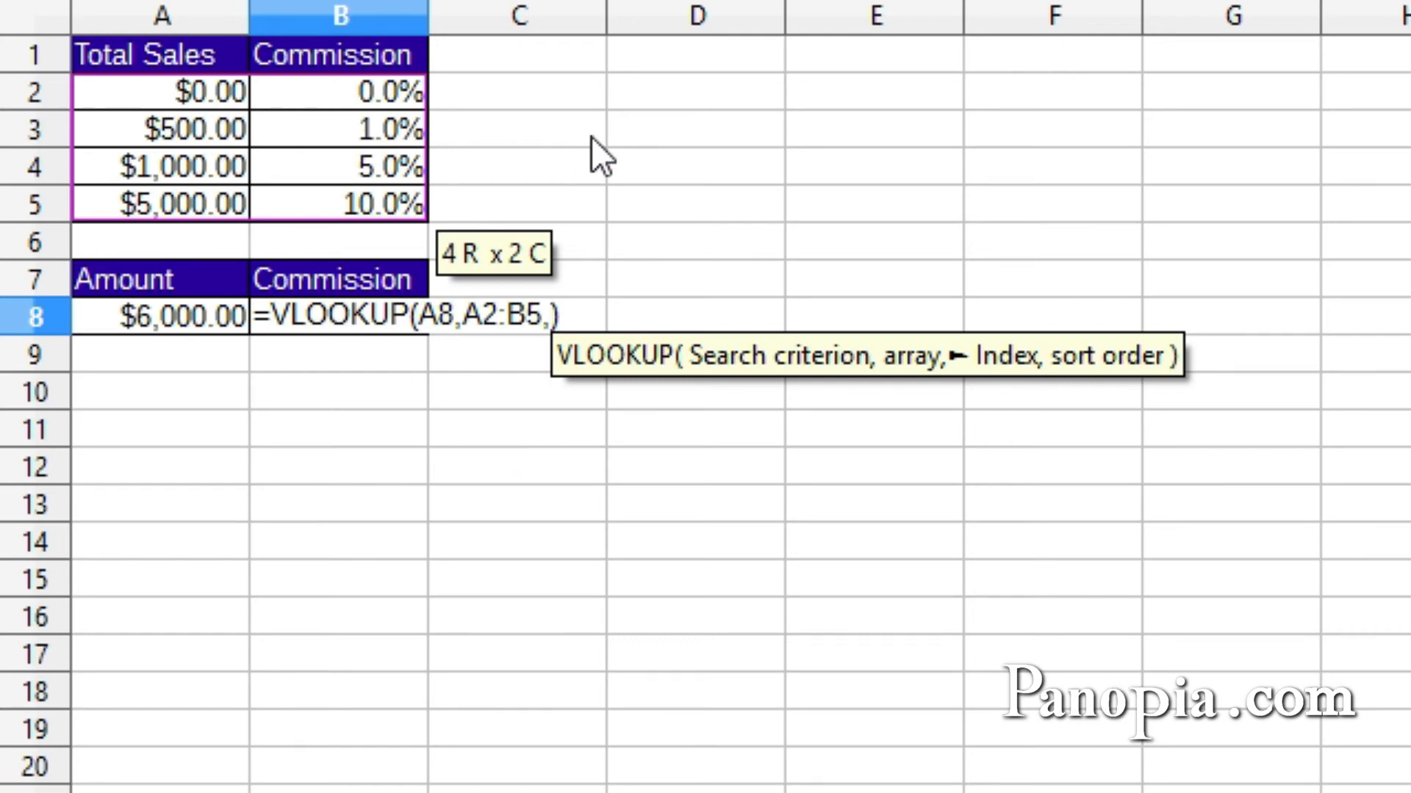
{"action": "type", "text": "2"}
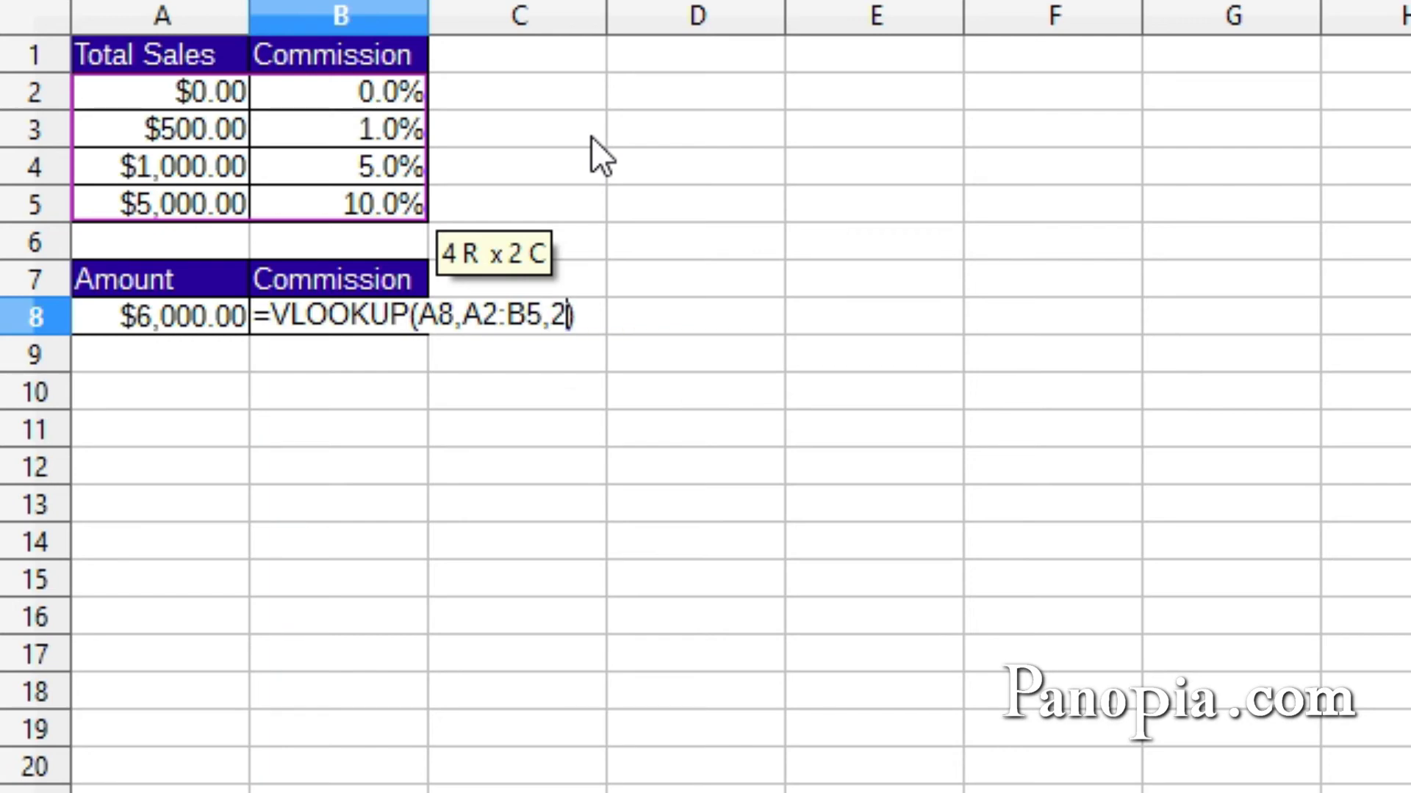
{"action": "type", "text": ","}
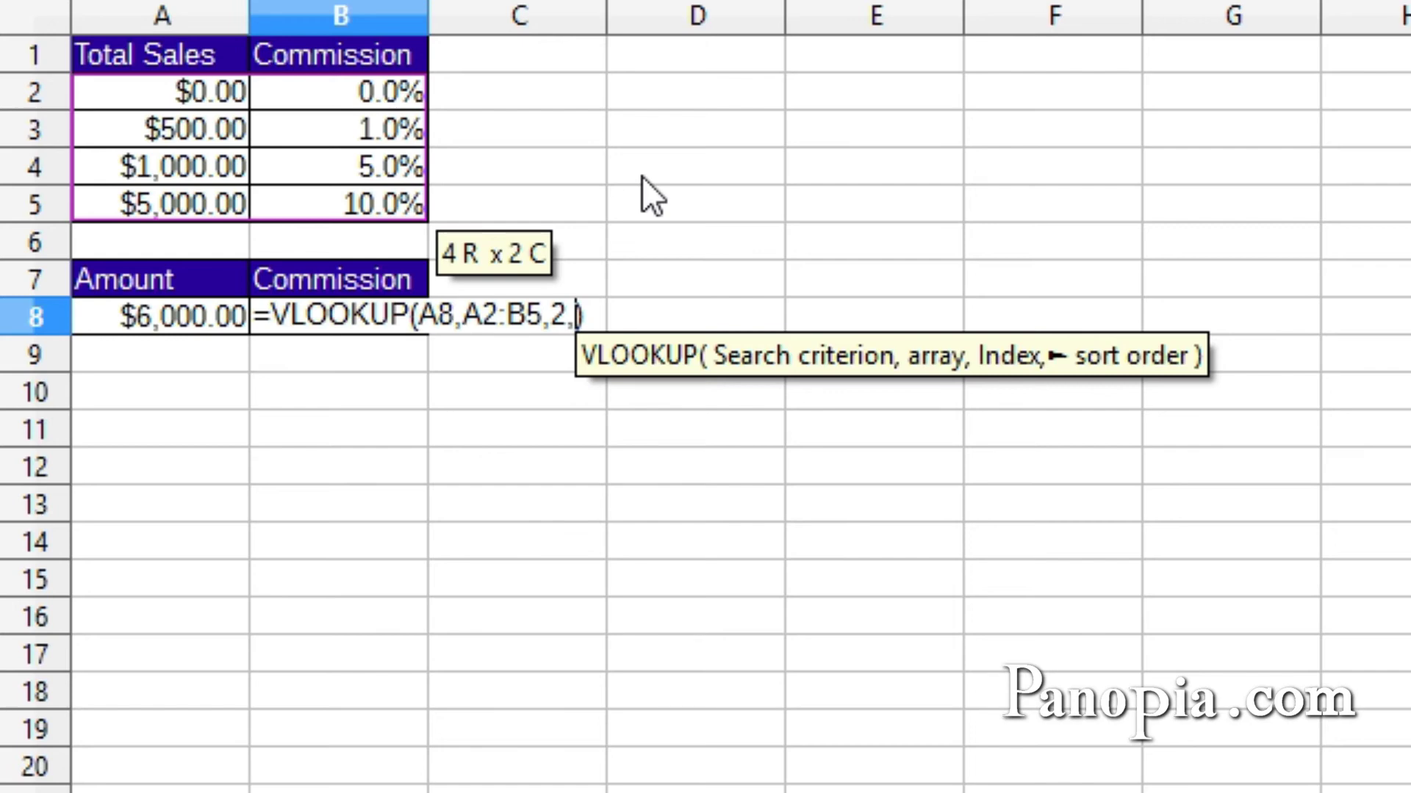
Finish the B8 commission formula with 1 as the last argument, then change A8's amount to 1000.
{"action": "type", "text": "1"}
{"action": "key", "text": "Return"}
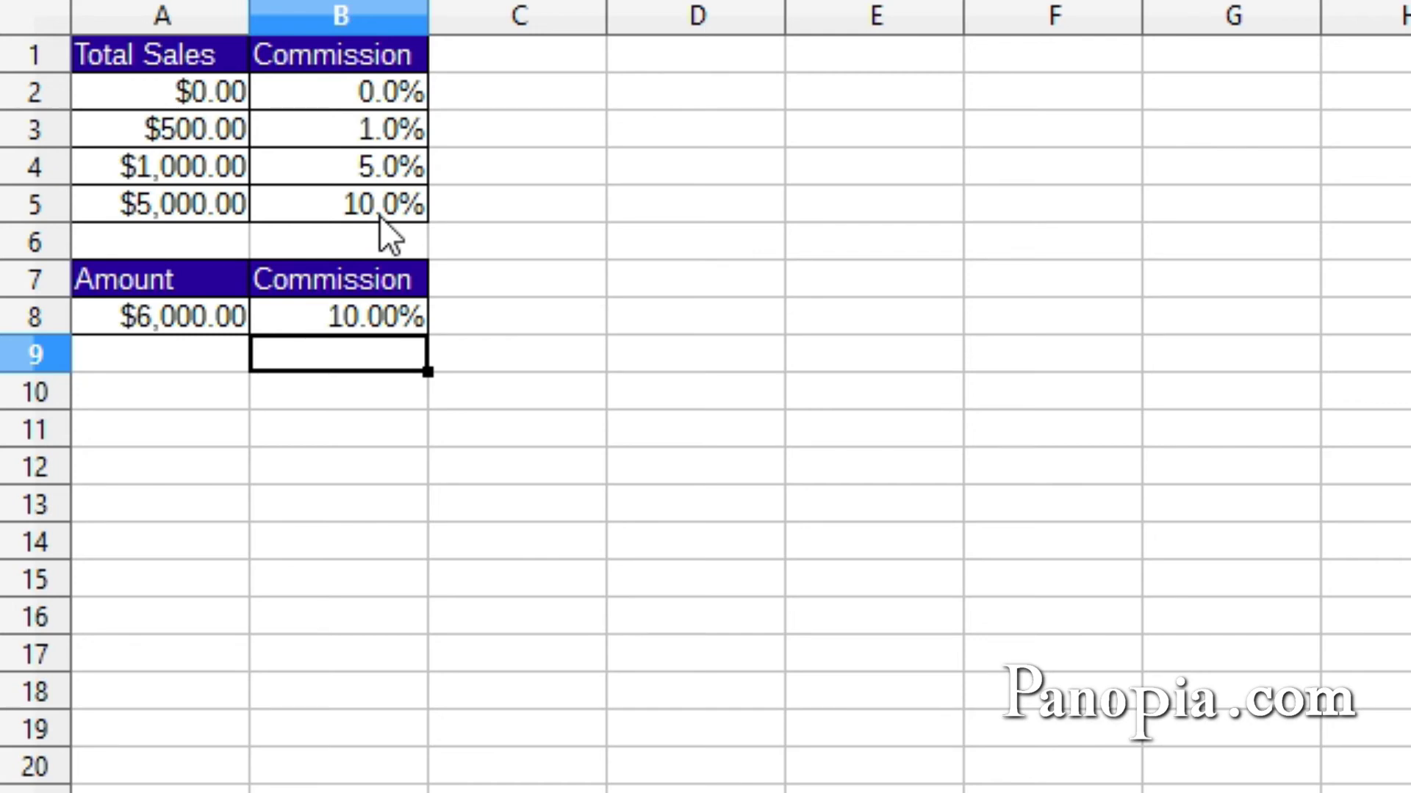
{"action": "left_click", "coordinate": [171, 319]}
{"action": "double_click", "coordinate": [171, 317]}
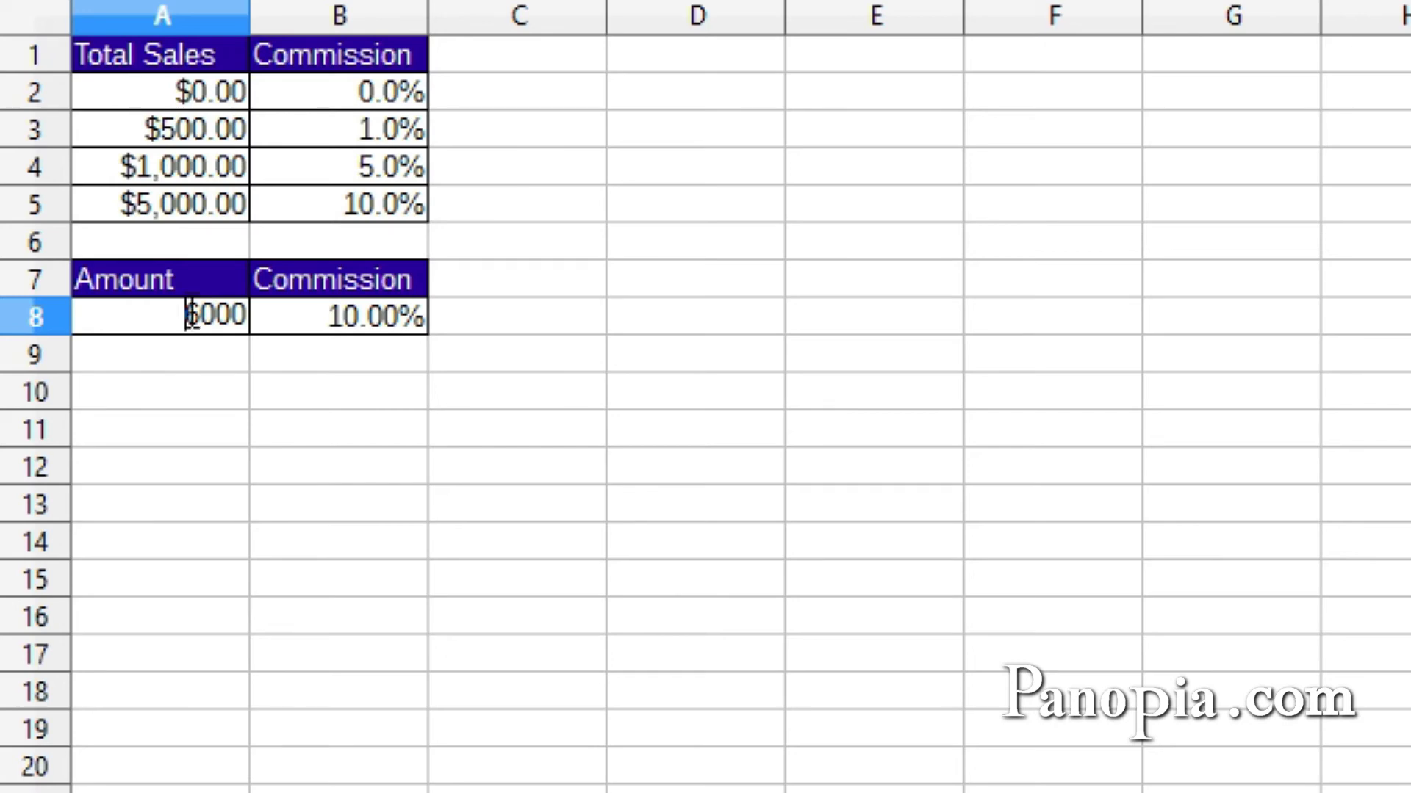
{"action": "left_click_drag", "start_coordinate": [186, 316], "coordinate": [357, 334]}
{"action": "type", "text": "1000"}
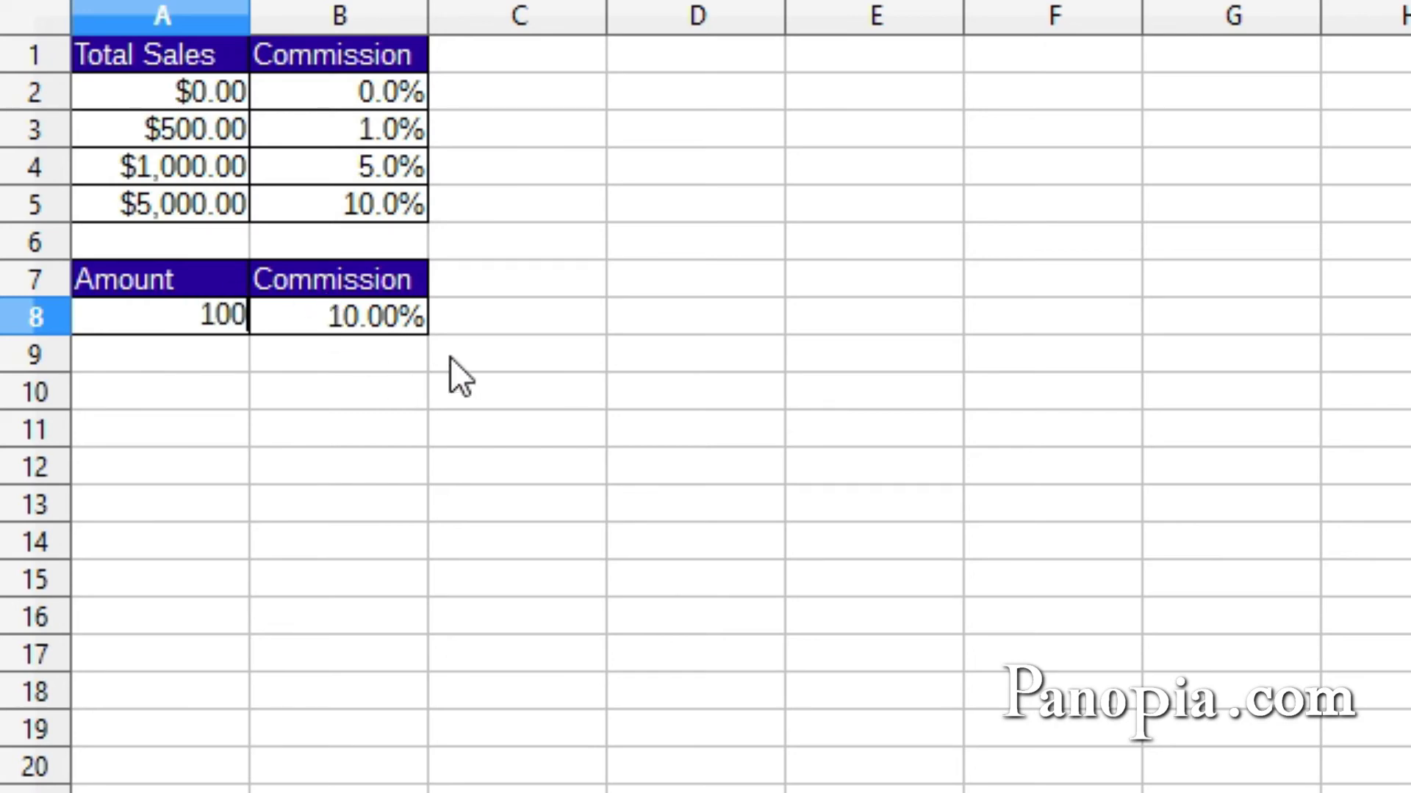
{"action": "key", "text": "Return"}
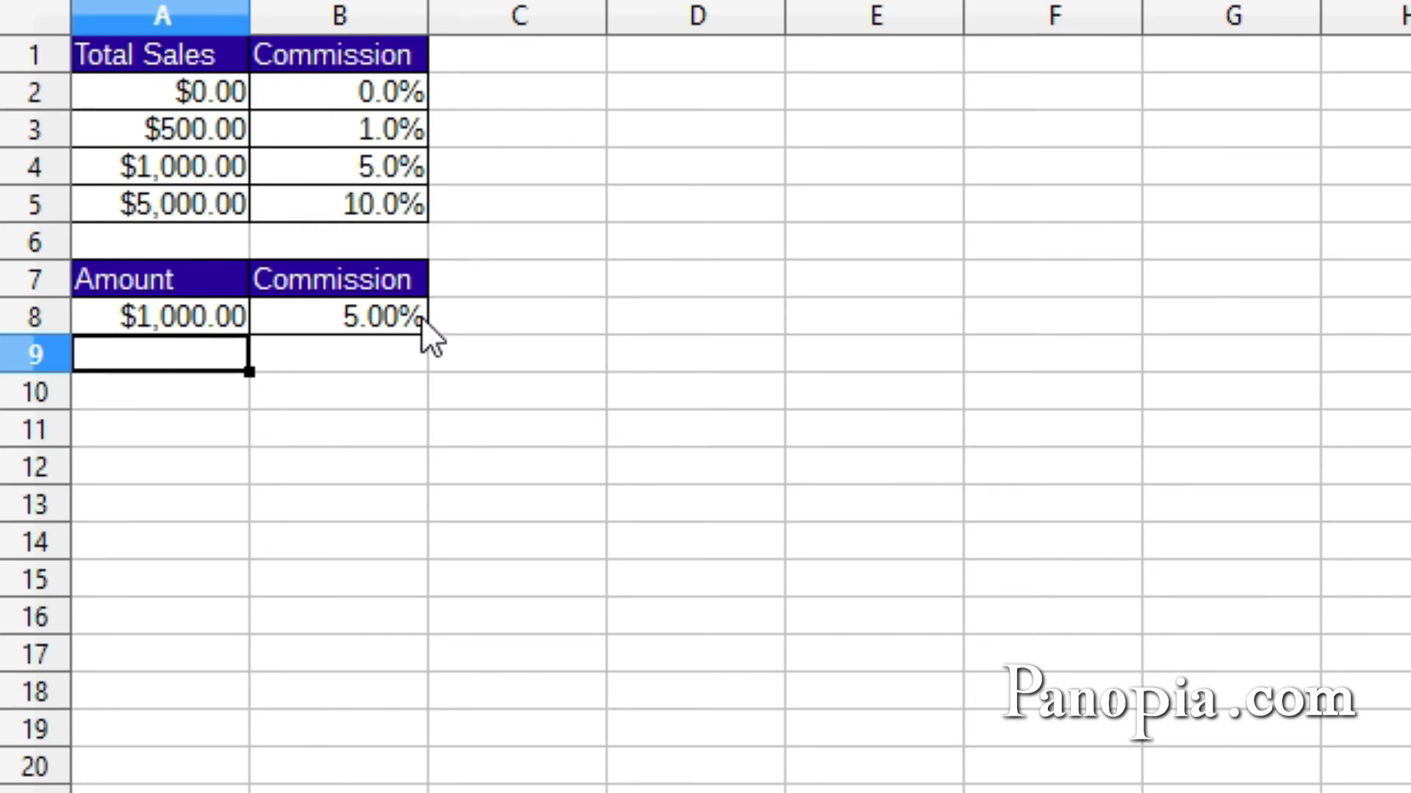
Change the amount in A8 to 999 so B8's commission recalculates to 1.00%.
{"action": "left_click", "coordinate": [190, 314]}
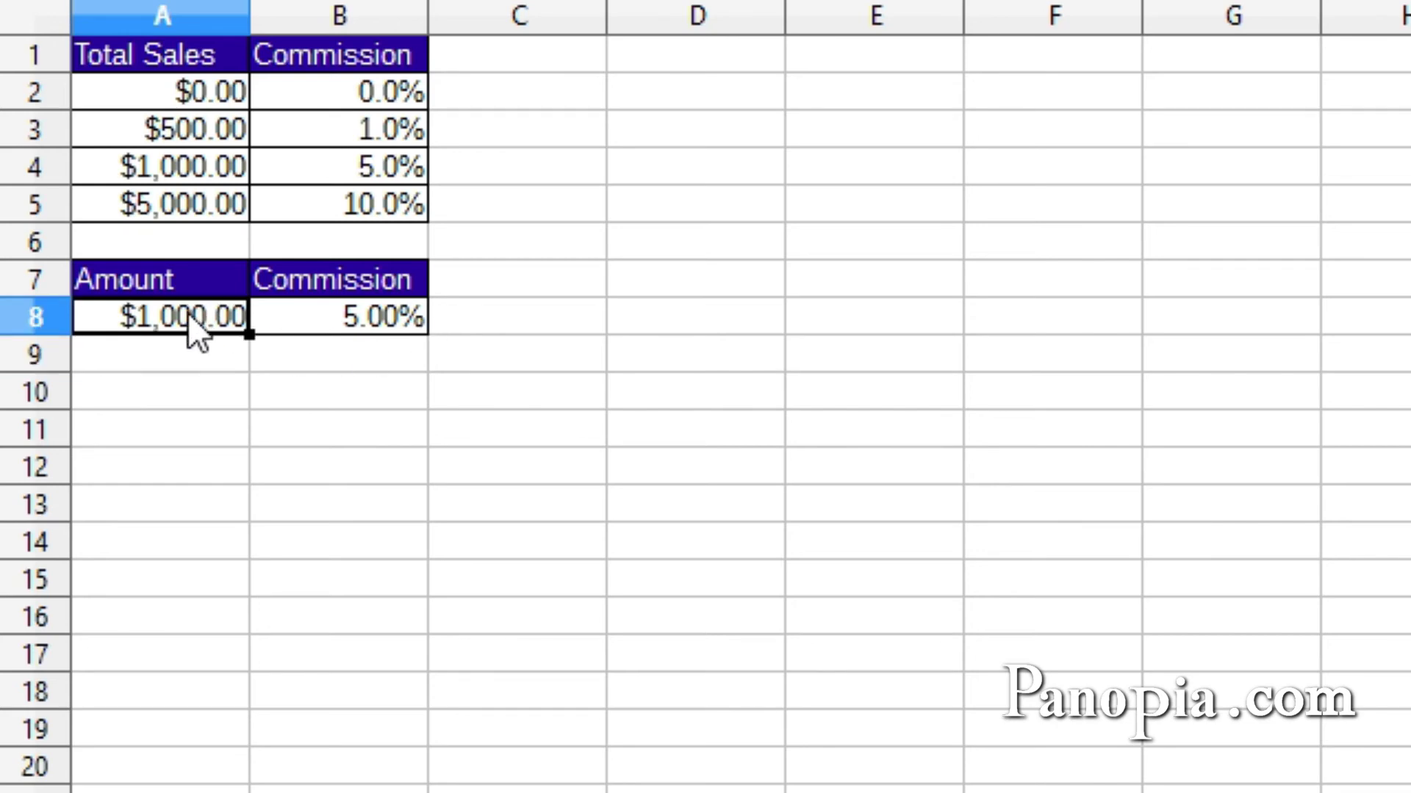
{"action": "double_click", "coordinate": [188, 315]}
{"action": "left_click_drag", "start_coordinate": [181, 317], "coordinate": [302, 317]}
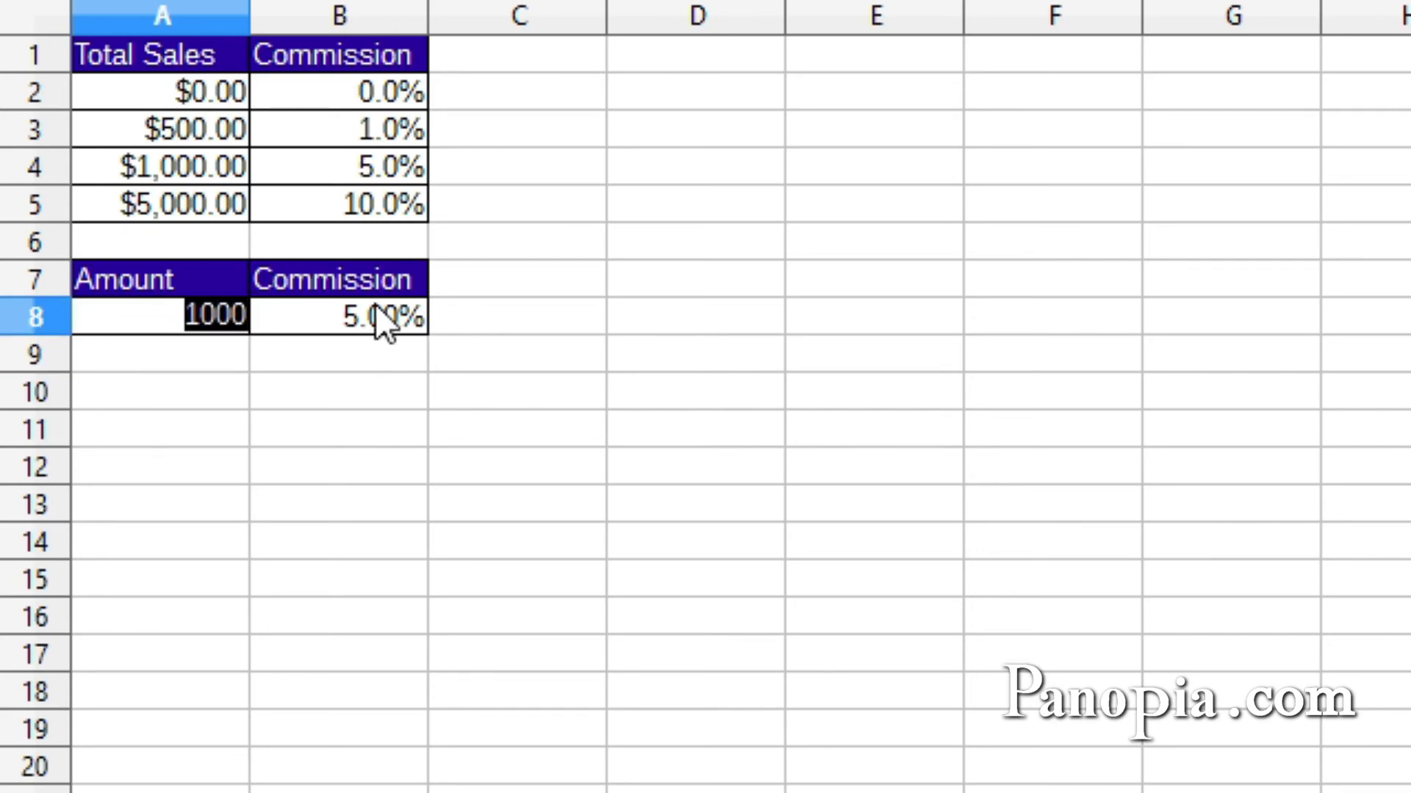
{"action": "type", "text": "999"}
{"action": "key", "text": "Return"}
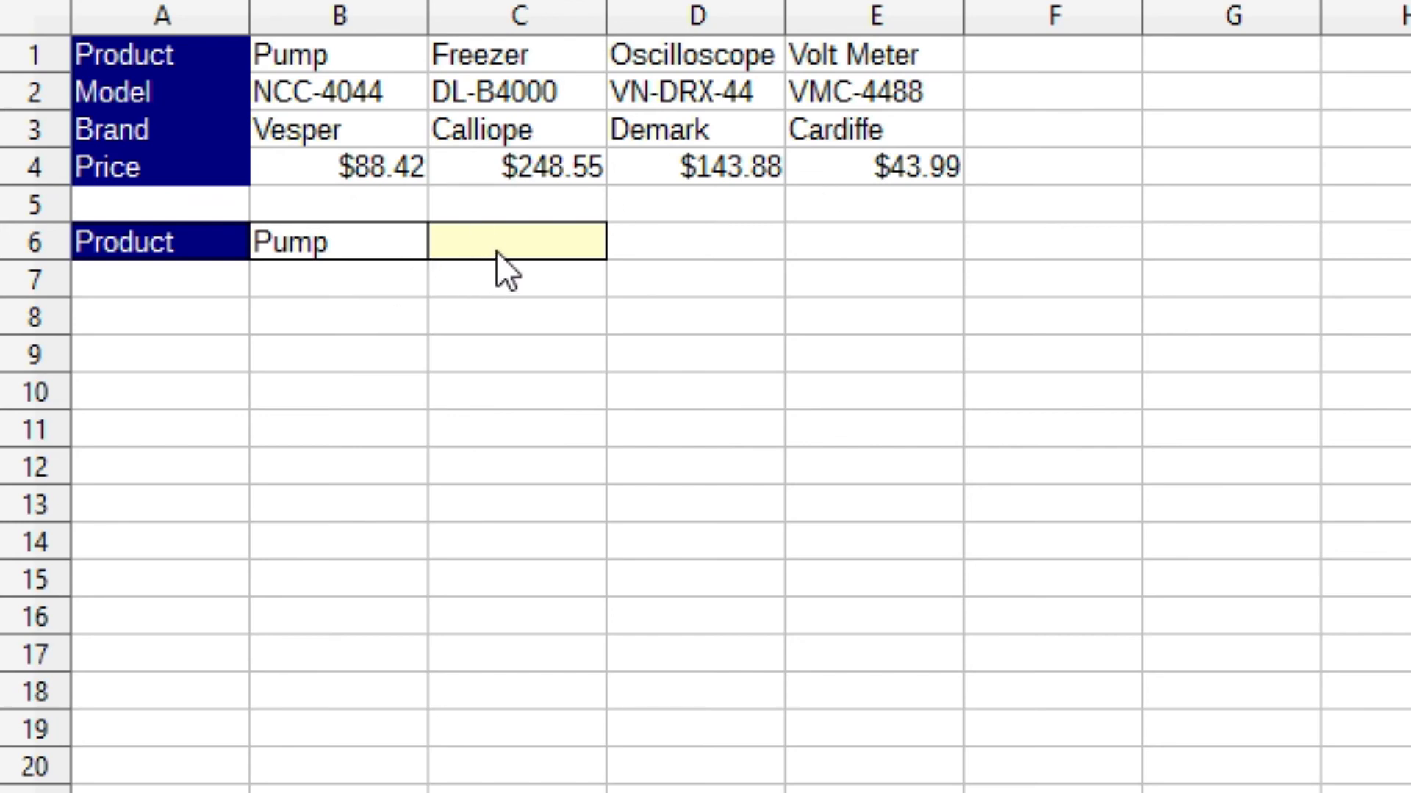
Check B6's product drop-down, leaving Pump selected.
{"action": "left_click", "coordinate": [311, 234]}
{"action": "left_click", "coordinate": [446, 239]}
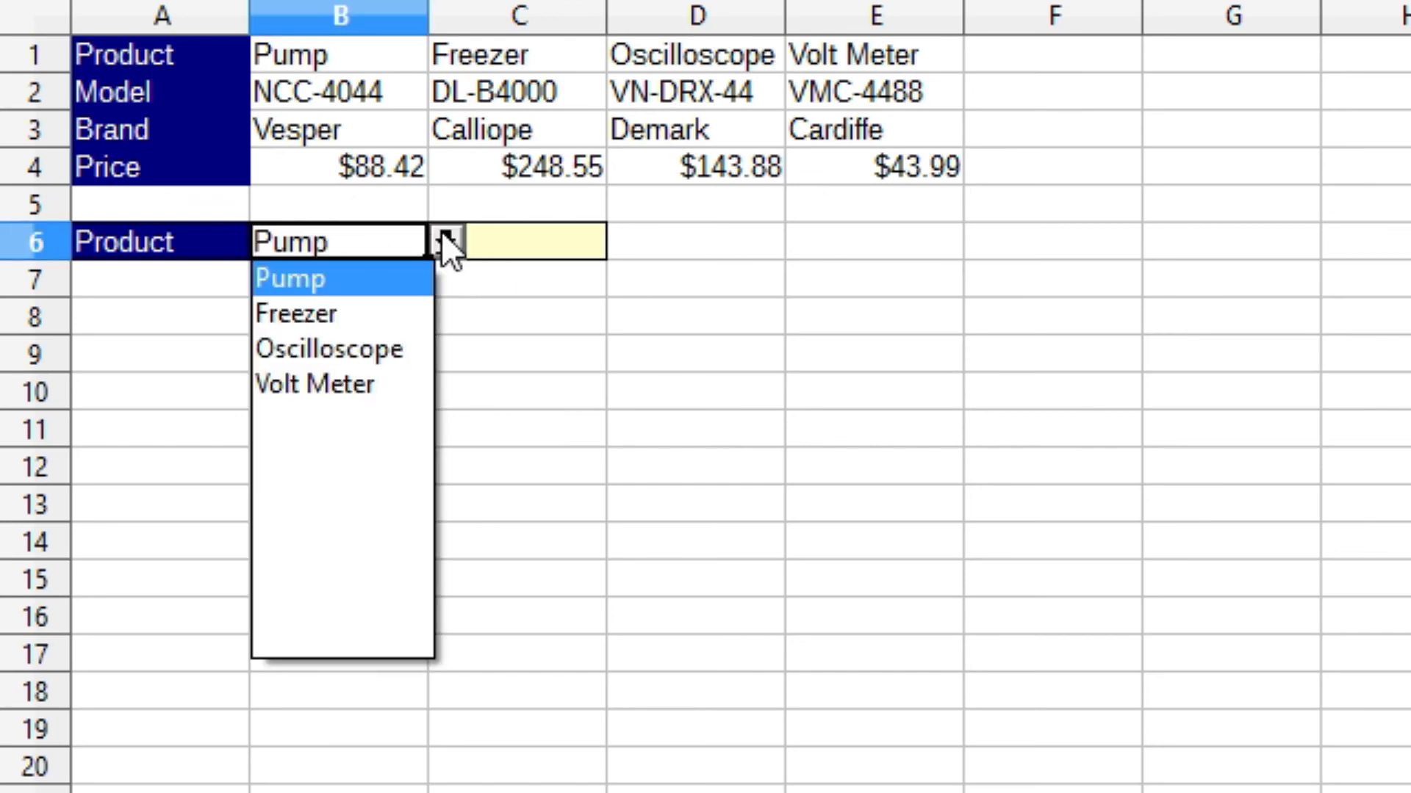
{"action": "left_click", "coordinate": [445, 237]}
{"action": "left_click", "coordinate": [444, 237]}
{"action": "left_click", "coordinate": [446, 238]}
Enter =HLOOKUP(B6,B1:E4,4,0) in C6 to return Pump's price, $88.42.
{"action": "left_click", "coordinate": [538, 246]}
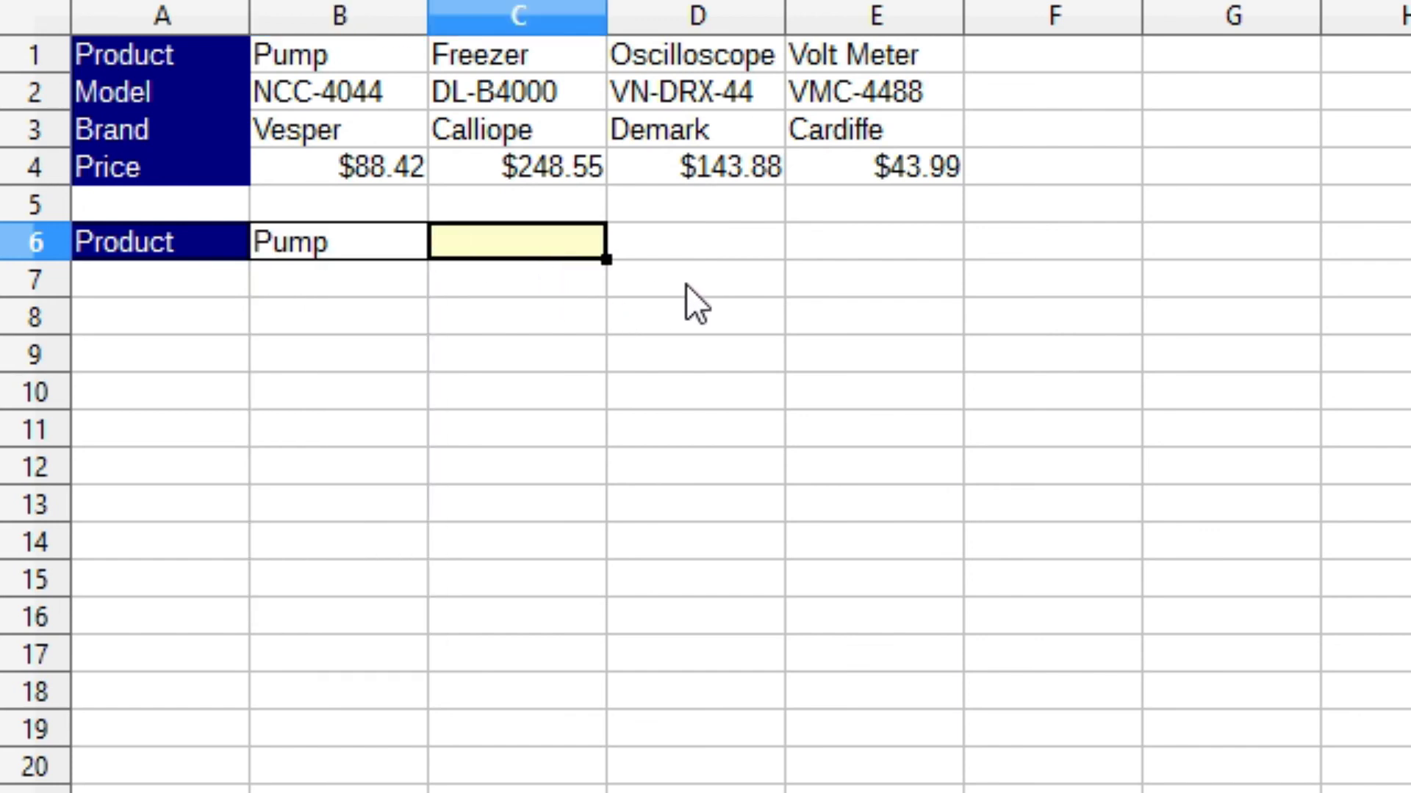
{"action": "type", "text": "="}
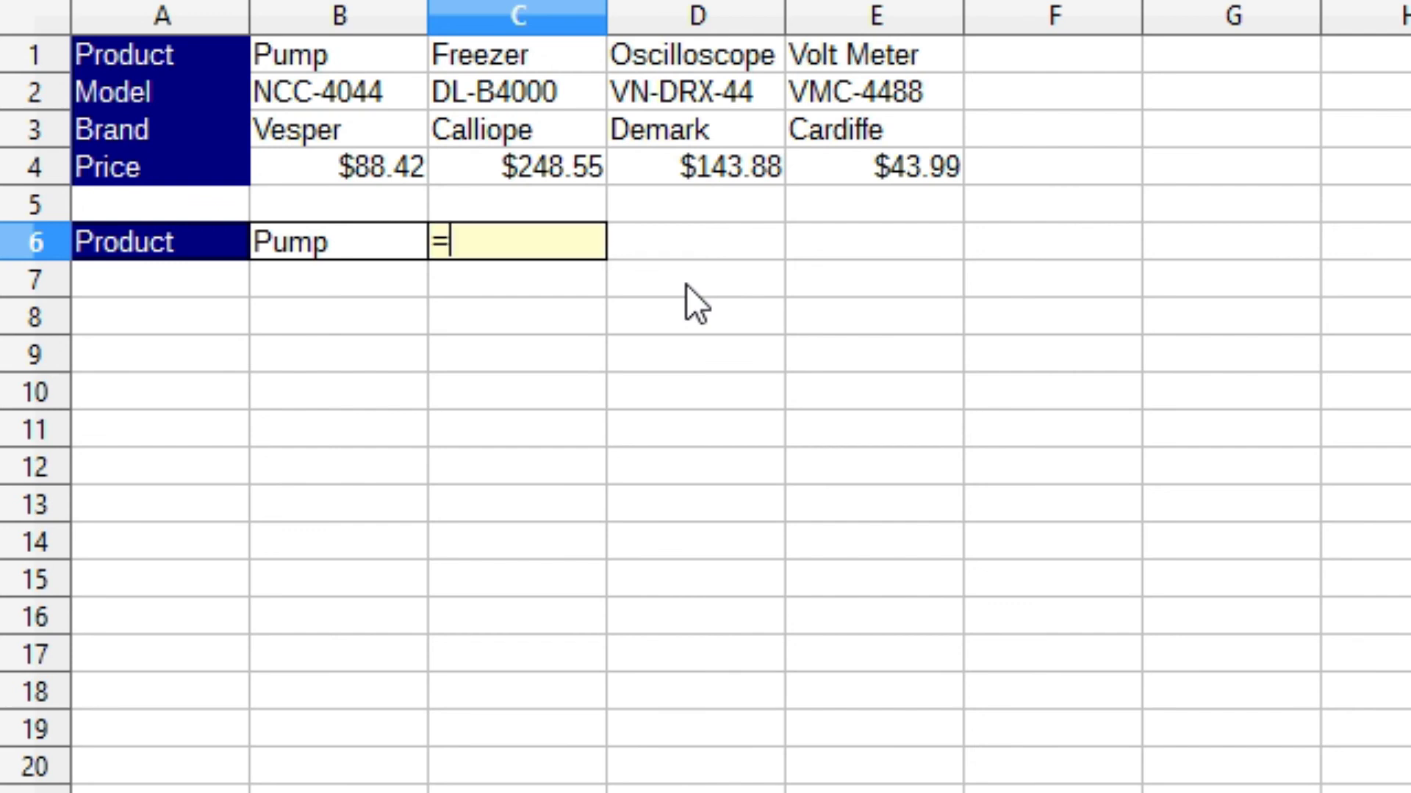
{"action": "type", "text": "hlookup"}
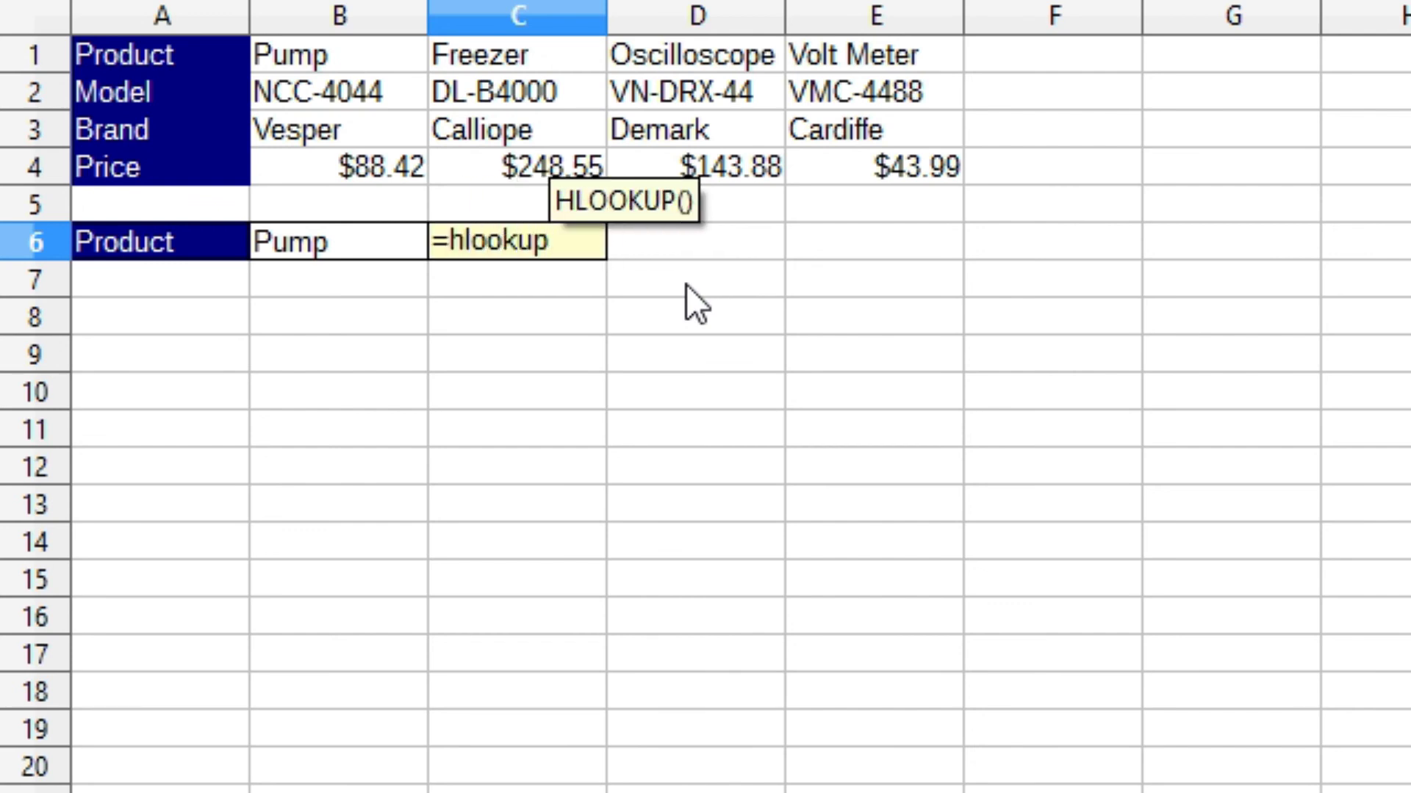
{"action": "key", "text": "Return"}
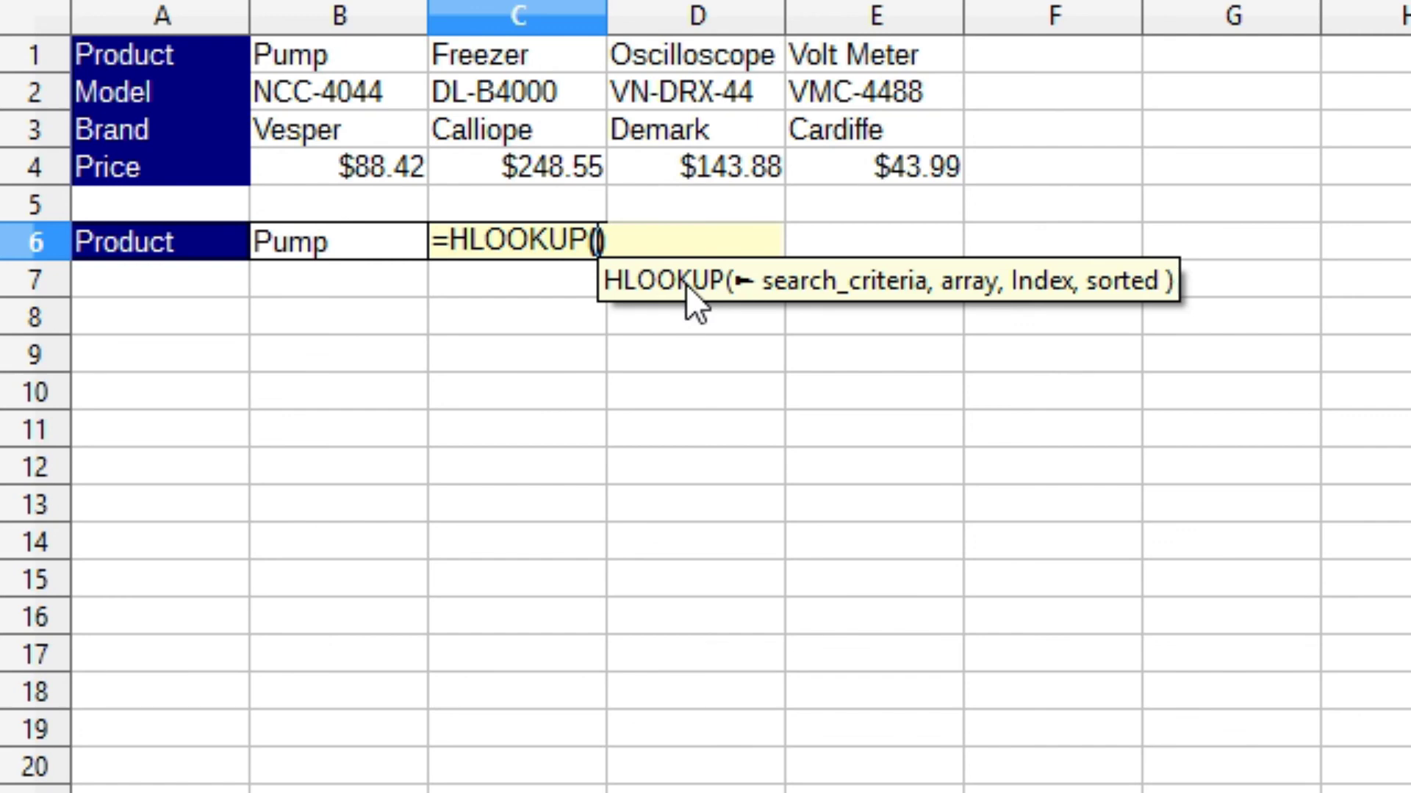
{"action": "left_click", "coordinate": [342, 247]}
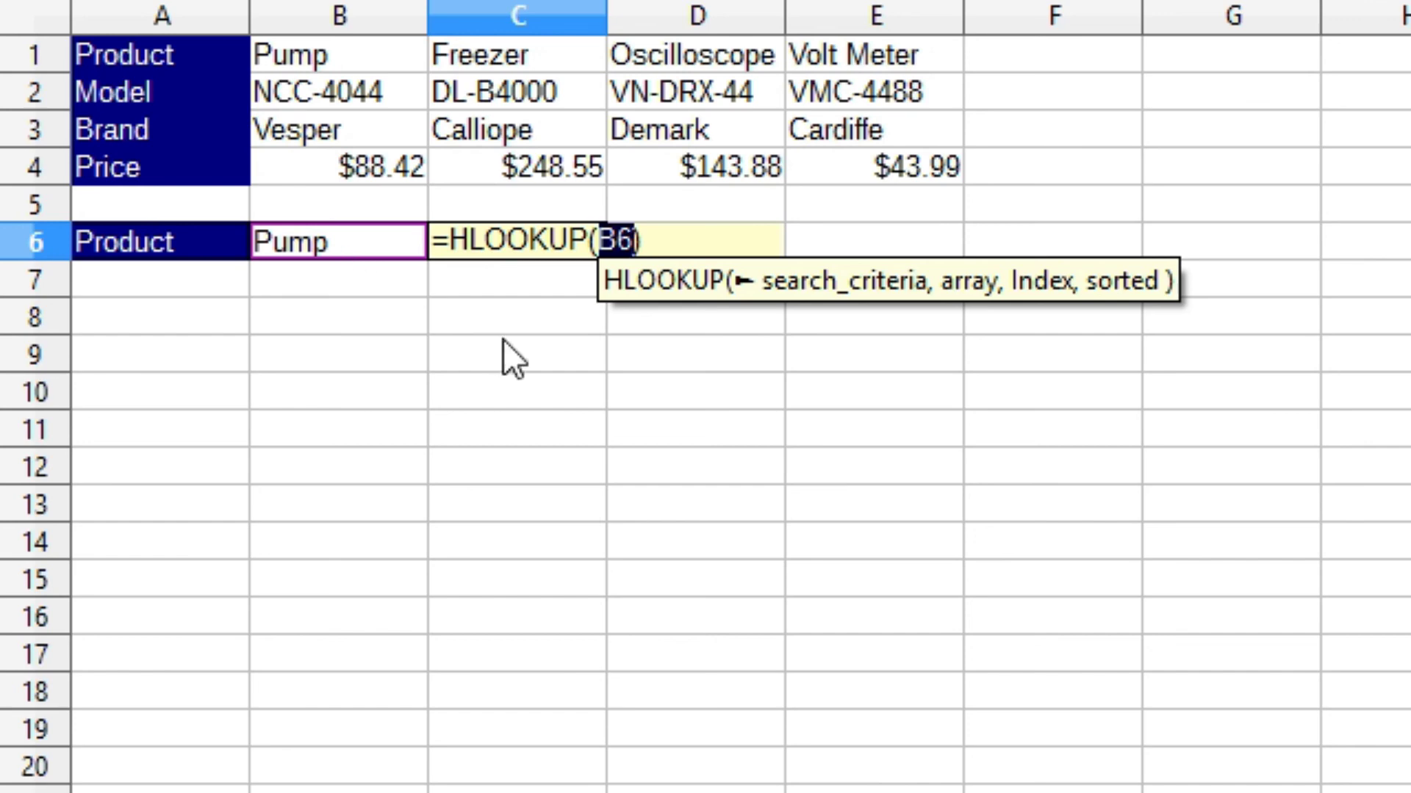
{"action": "type", "text": ","}
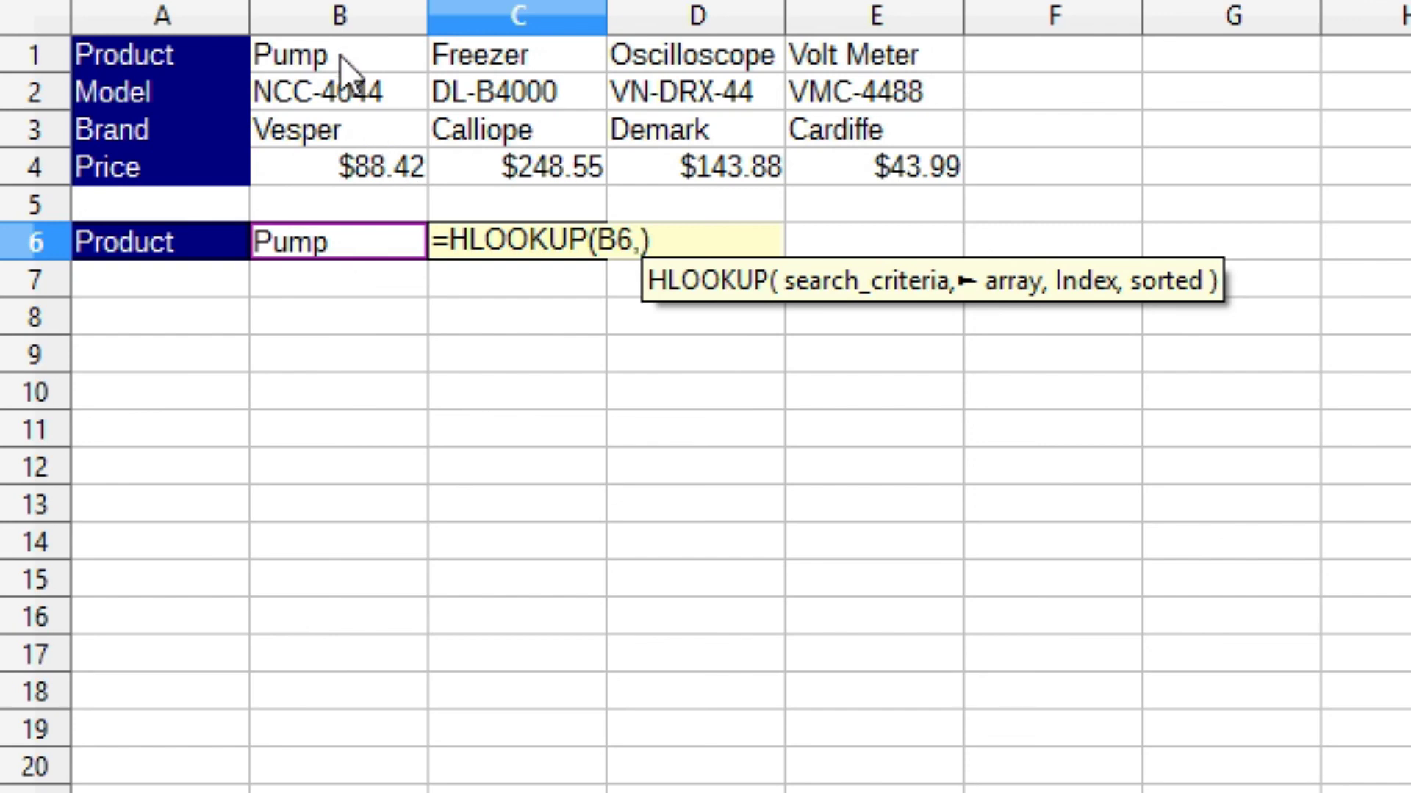
{"action": "left_click_drag", "start_coordinate": [341, 55], "coordinate": [828, 156]}
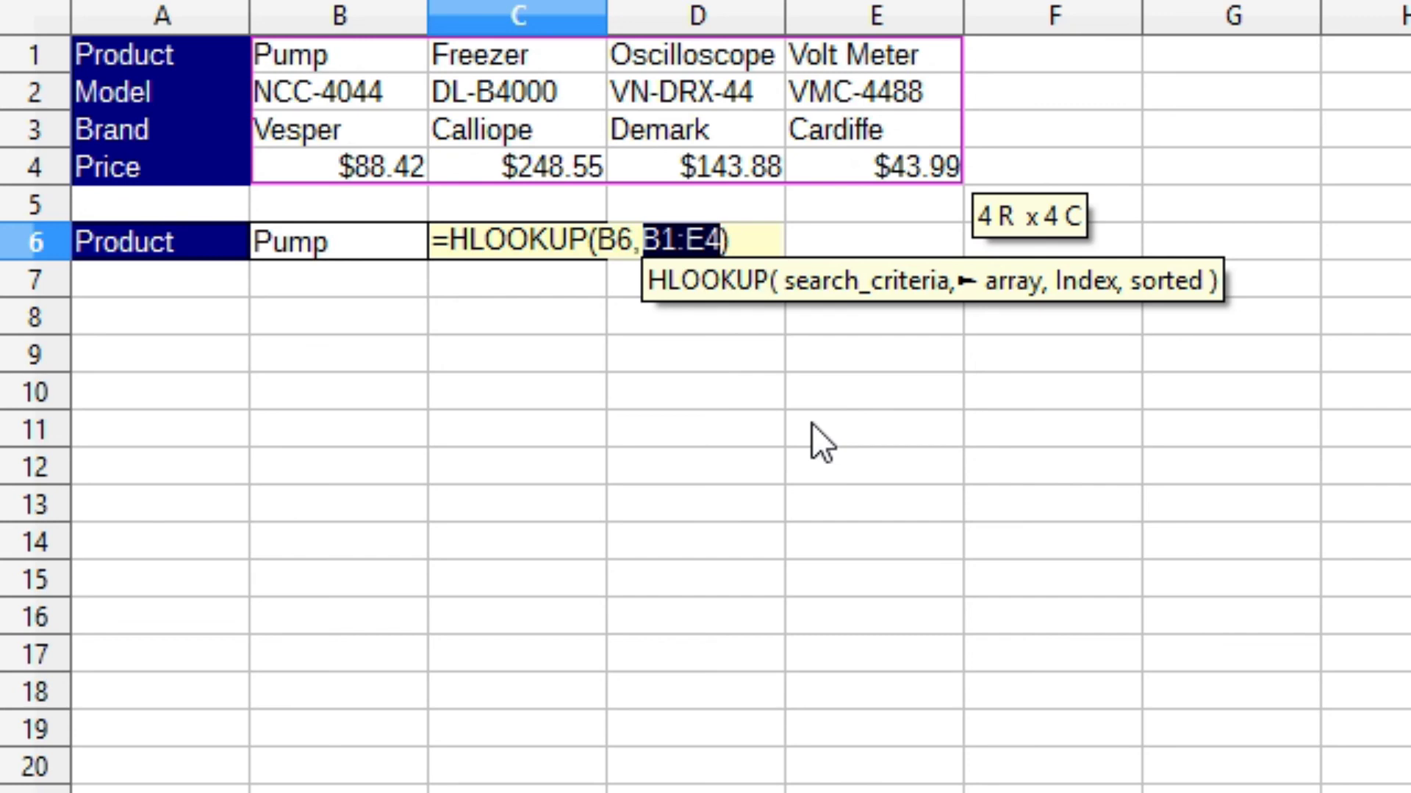
{"action": "type", "text": ","}
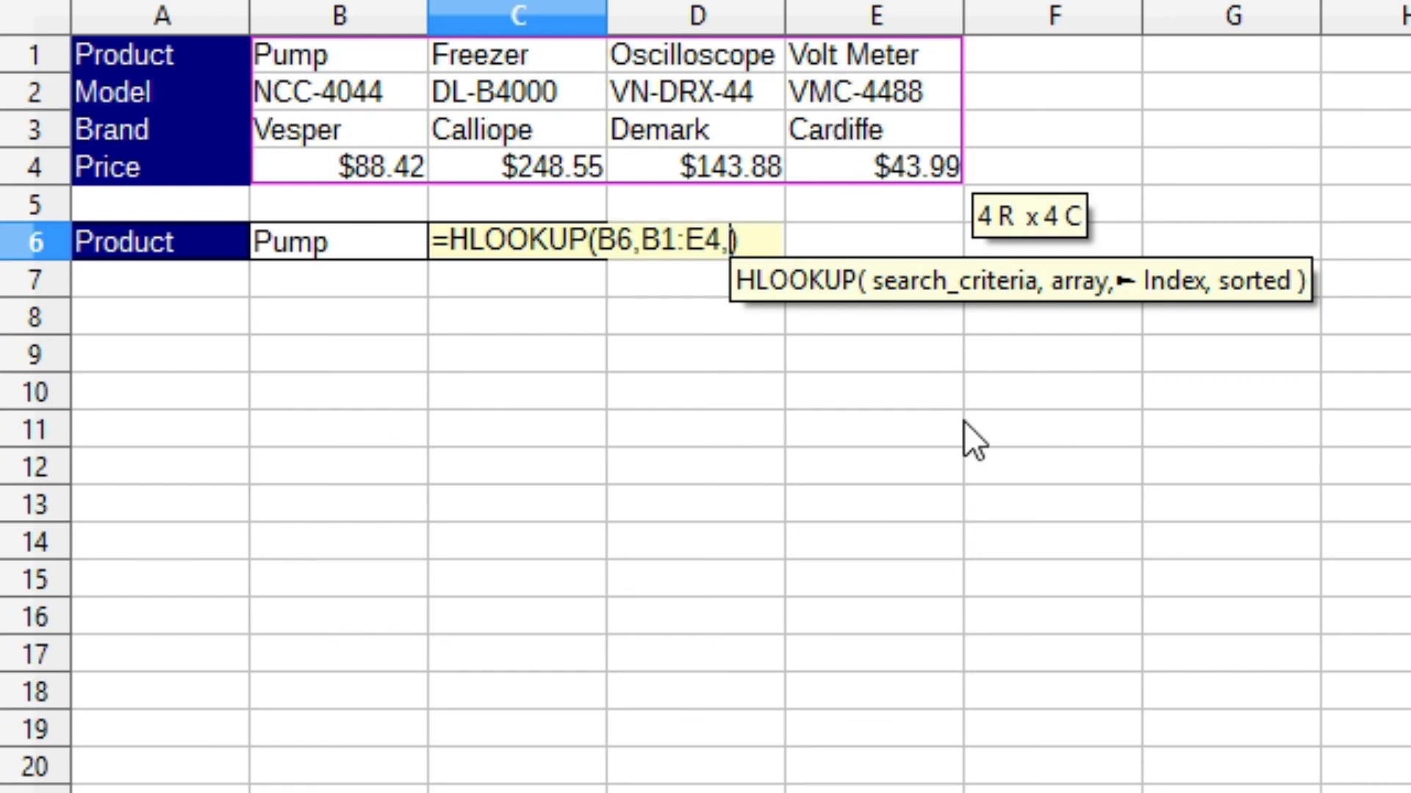
{"action": "type", "text": "4,"}
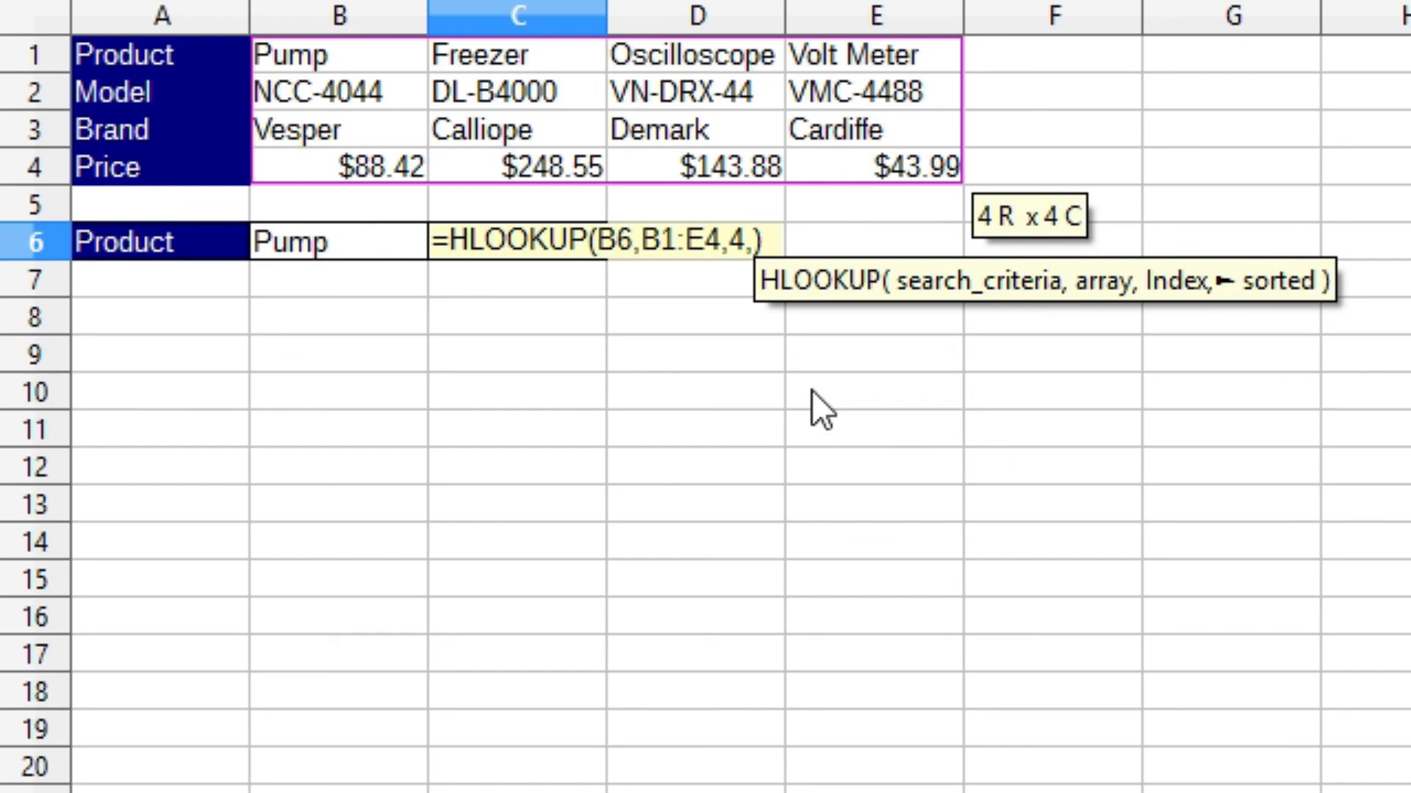
{"action": "type", "text": "0"}
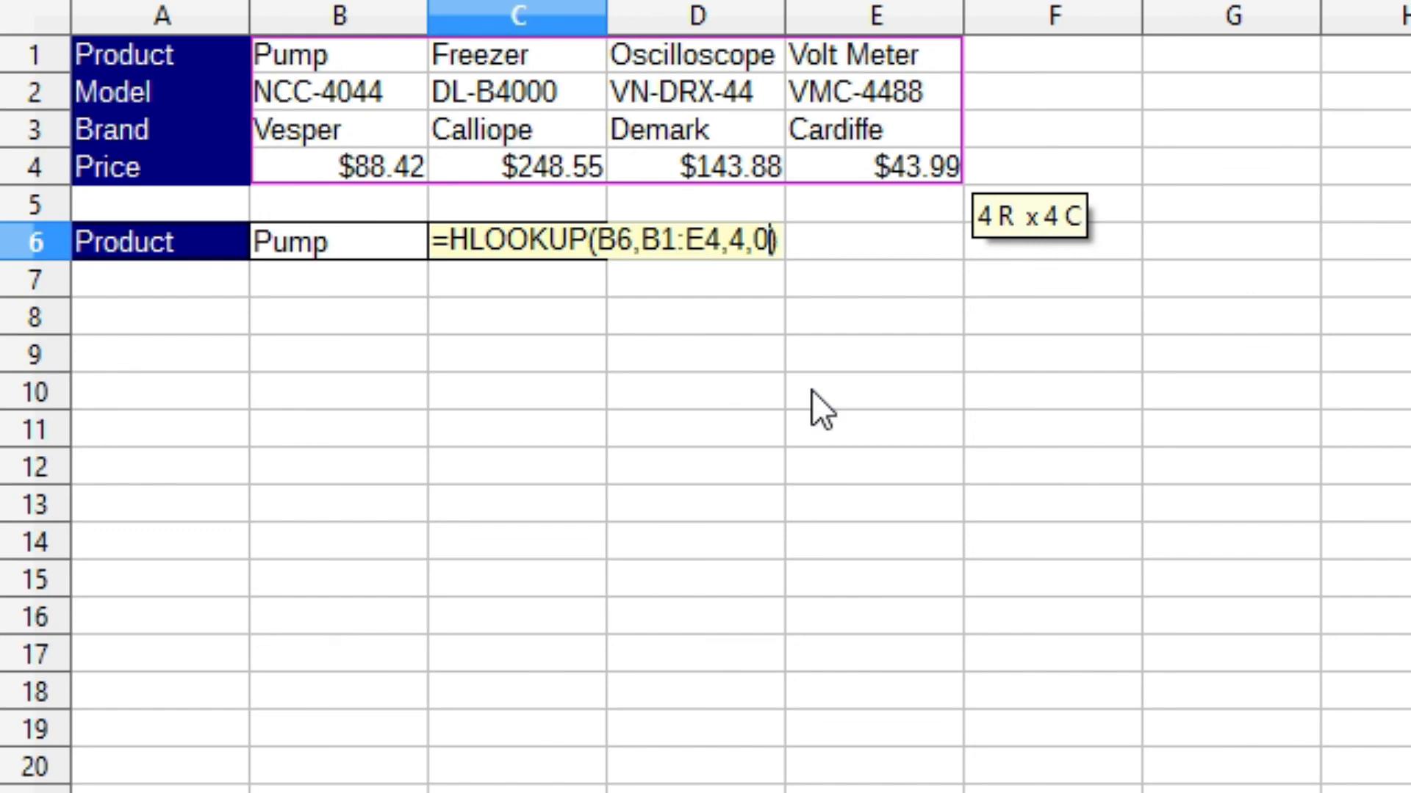
{"action": "key", "text": "Return"}
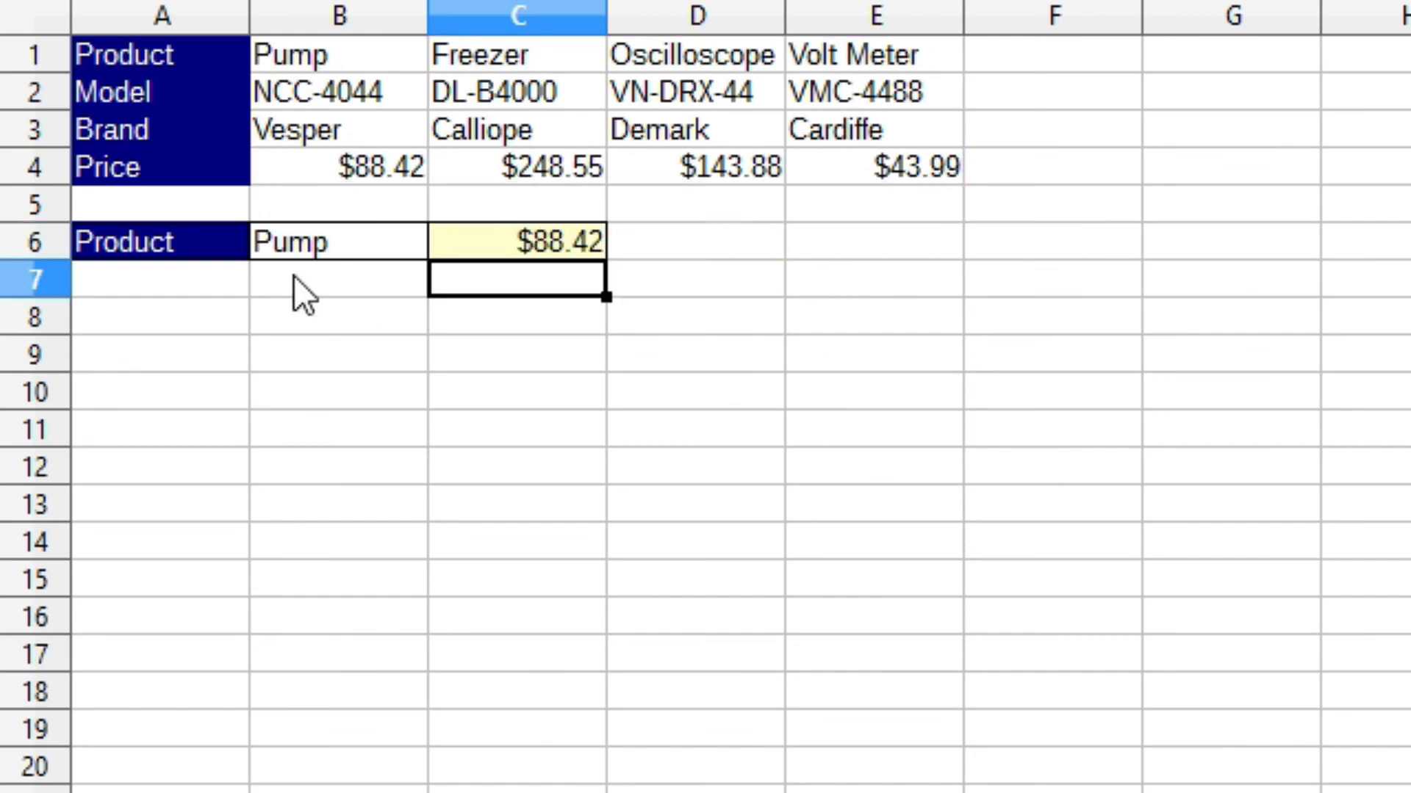
Switch B6's product to Oscilloscope, then to Freezer, updating C6 to $248.55.
{"action": "left_click", "coordinate": [377, 250]}
{"action": "left_click", "coordinate": [450, 239]}
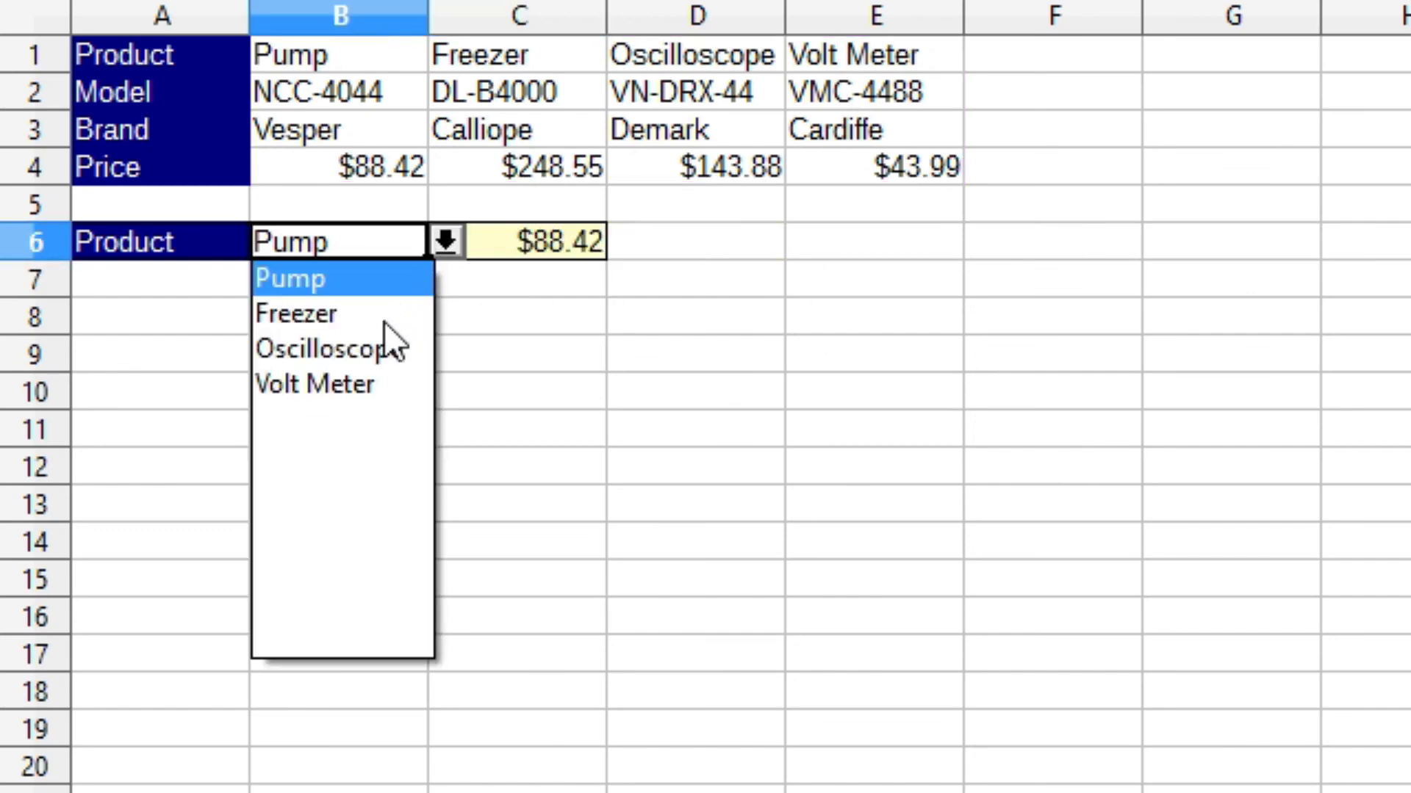
{"action": "left_click", "coordinate": [377, 345]}
{"action": "left_click", "coordinate": [446, 243]}
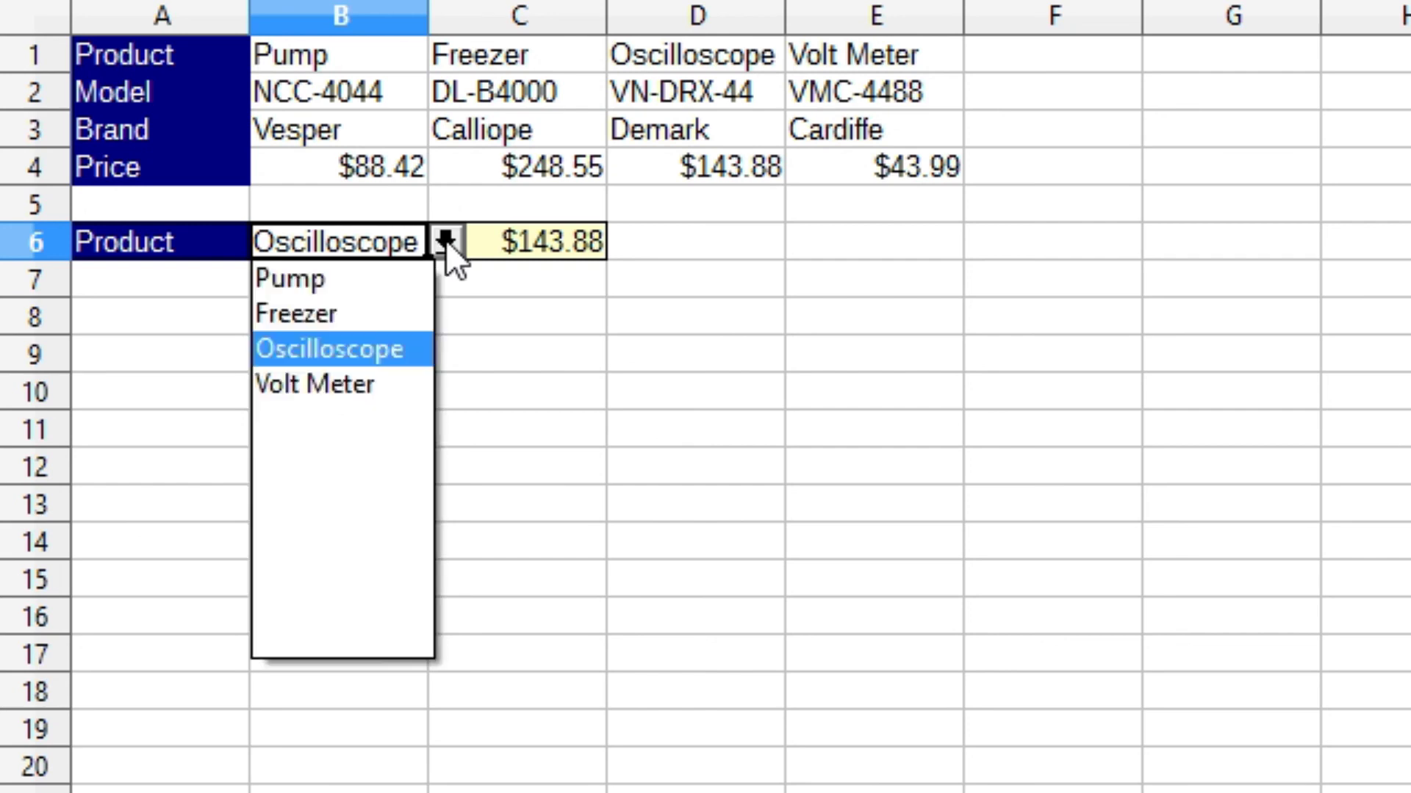
{"action": "left_click", "coordinate": [377, 313]}
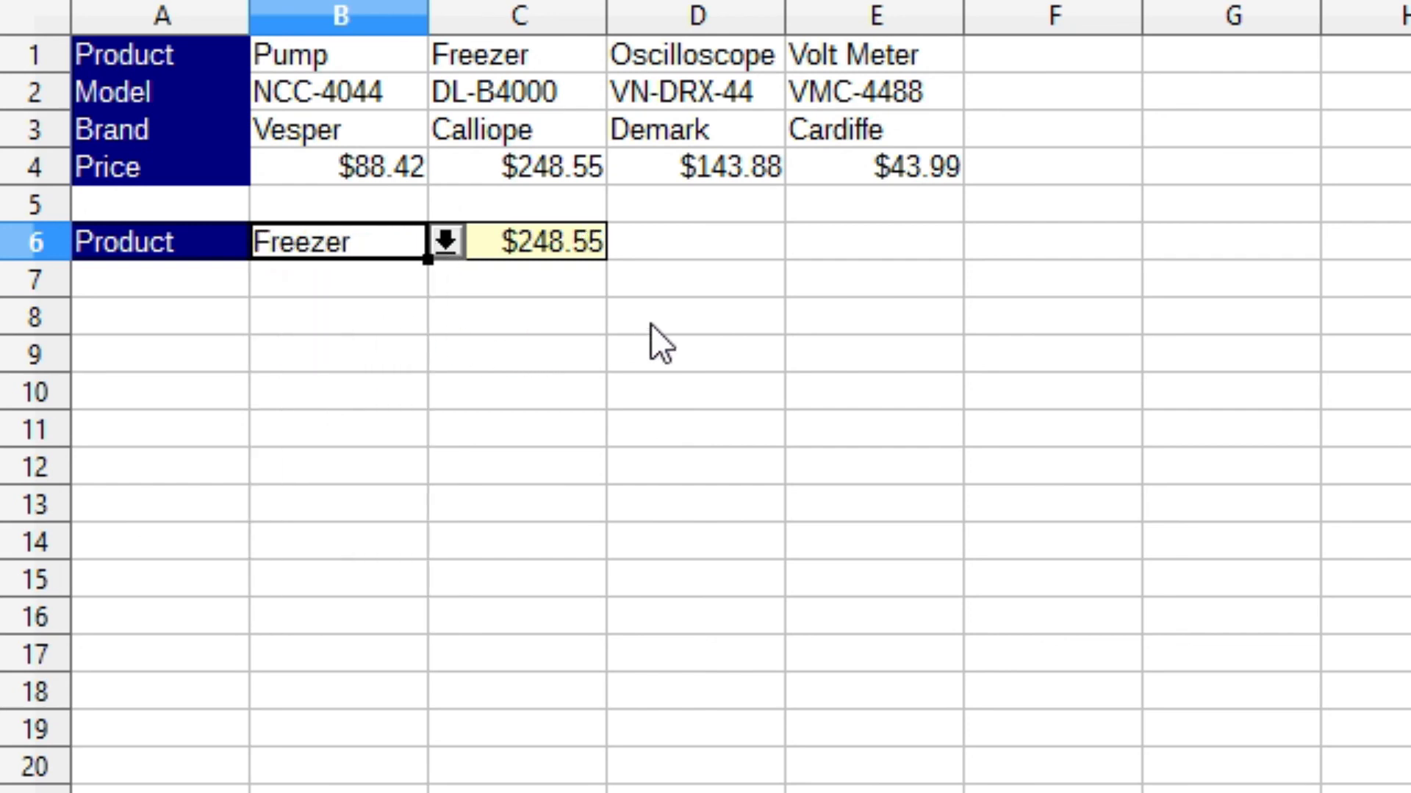